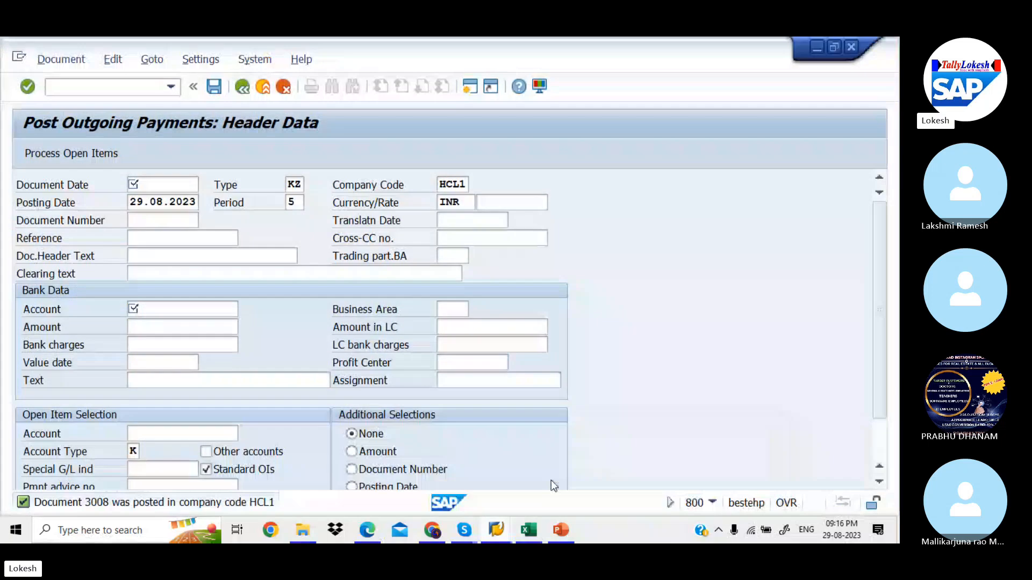
Leave the outgoing payment screen with the /N command
click(126, 92)
text(/N)
key(Return)
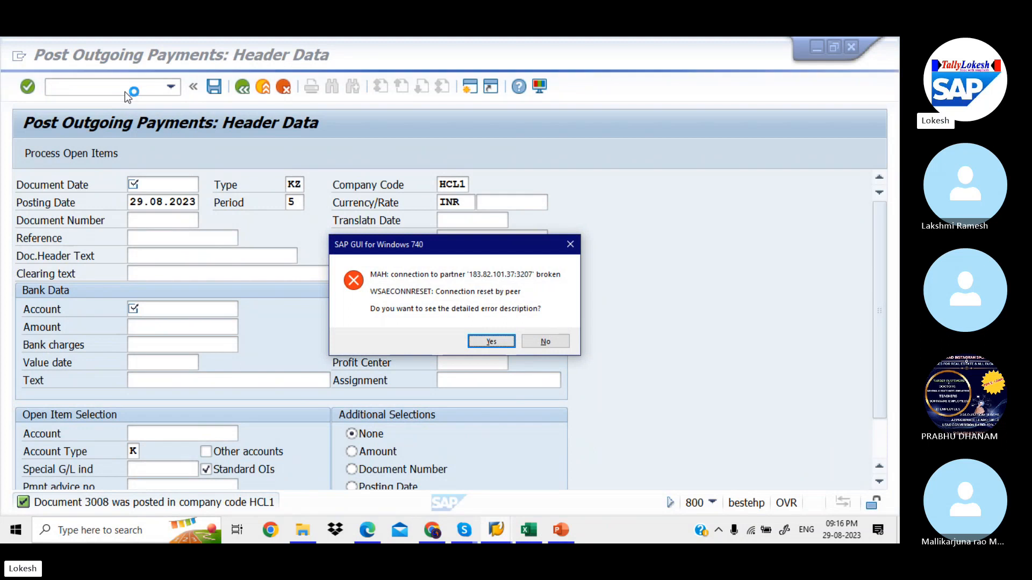
Dismiss the broken-connection error and bring up the Deletion and Block slides in PowerPoint
click(491, 342)
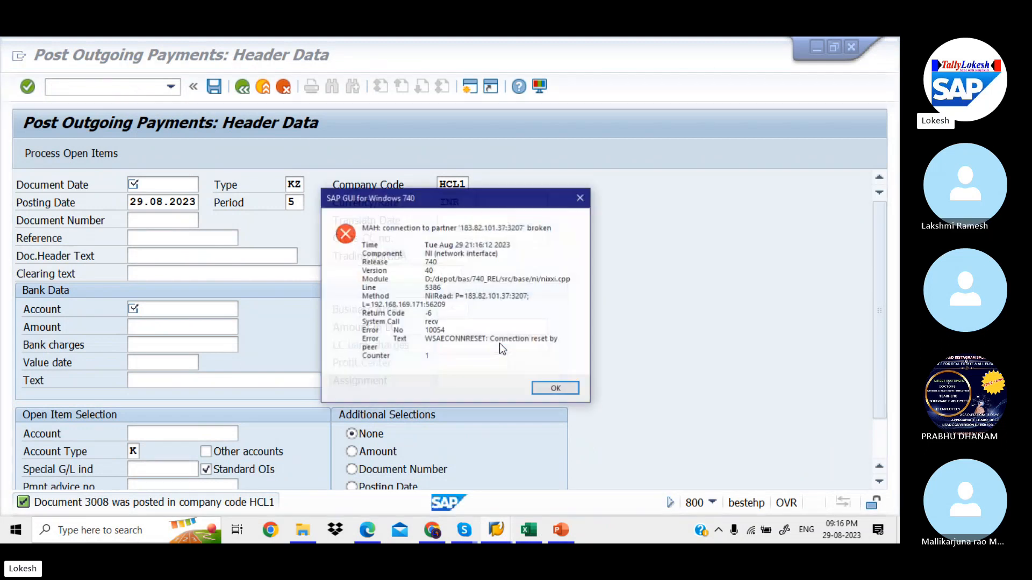
click(555, 388)
key(alt+Tab)
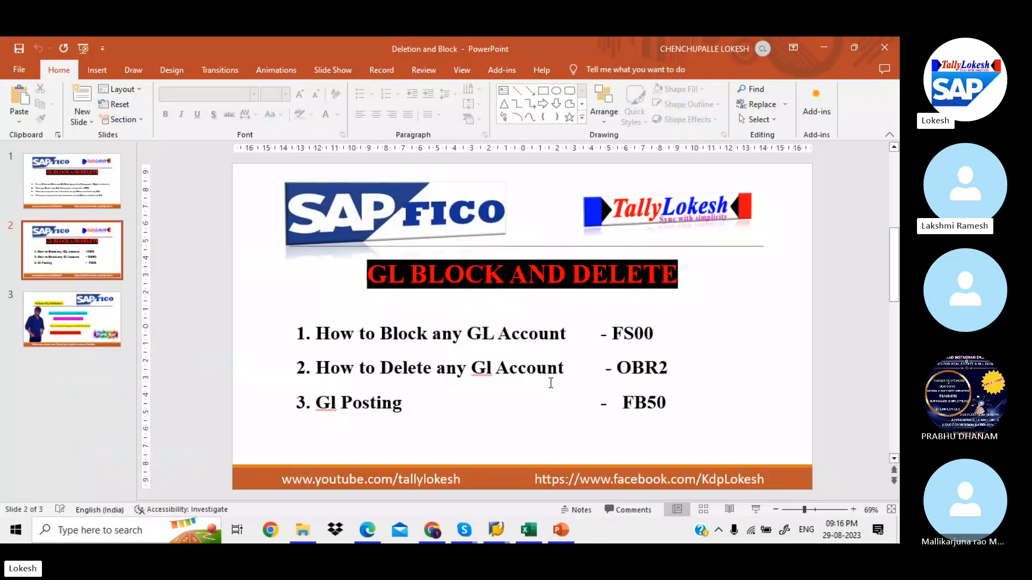
Log on to client 800 with the remembered user and password, ending the other existing logon
mouse_move(499, 531)
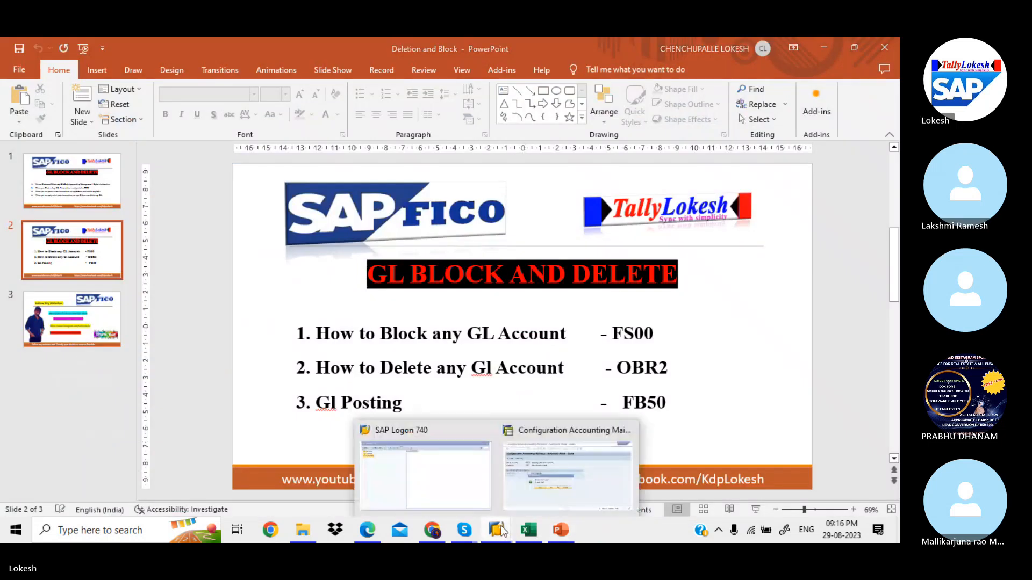
click(448, 471)
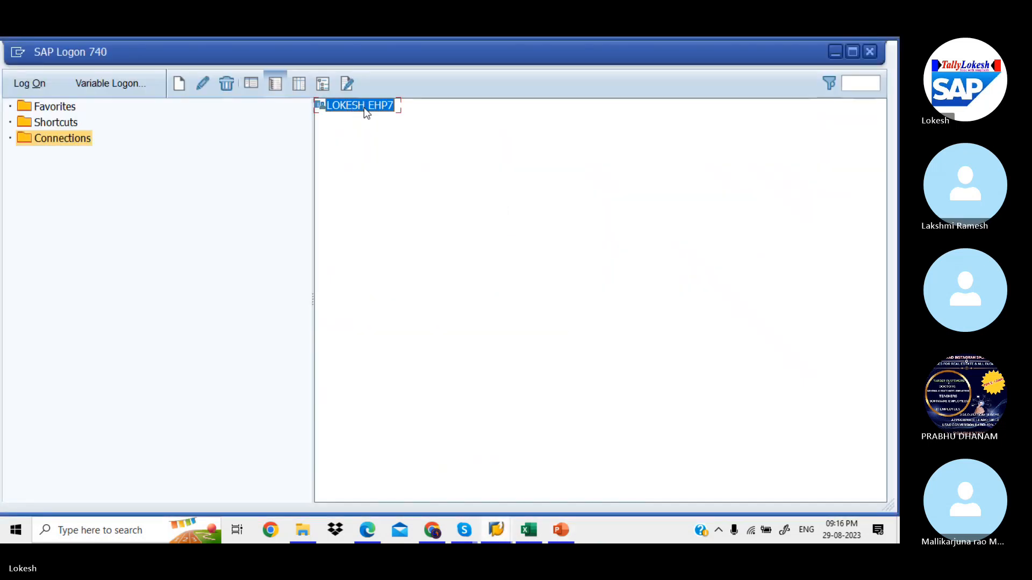
double_click(363, 108)
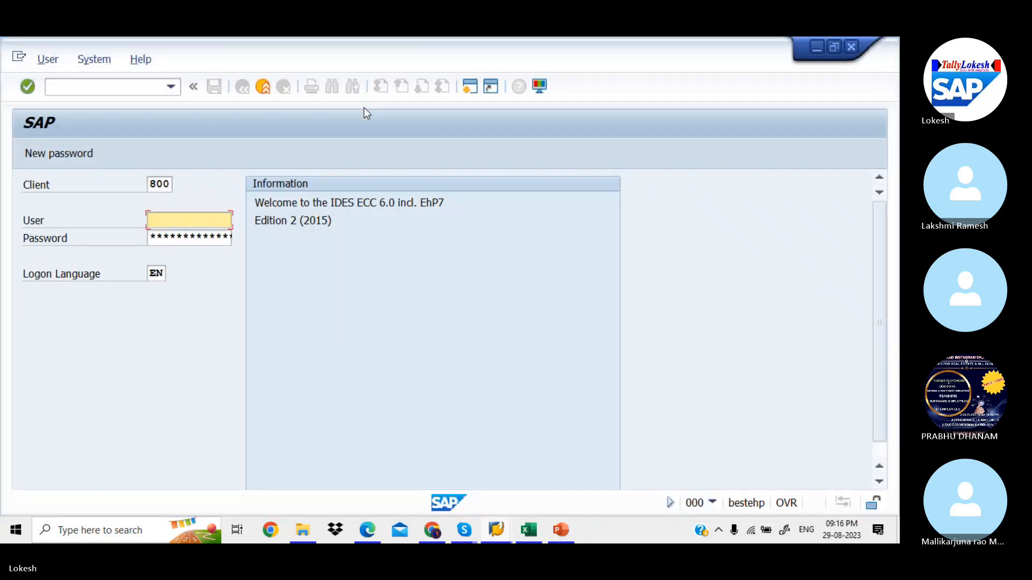
key(Tab)
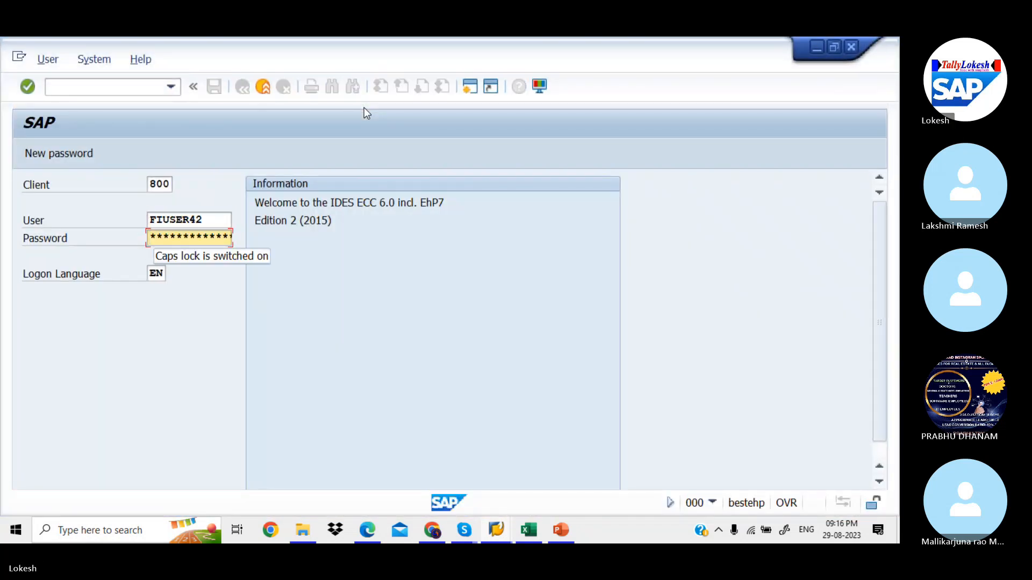
text(*****)
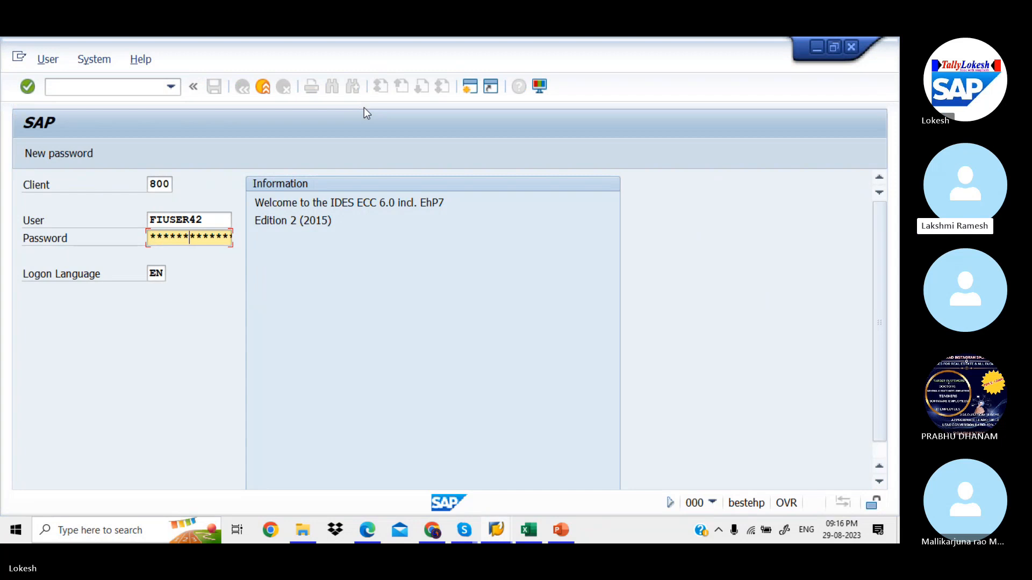
key(Return)
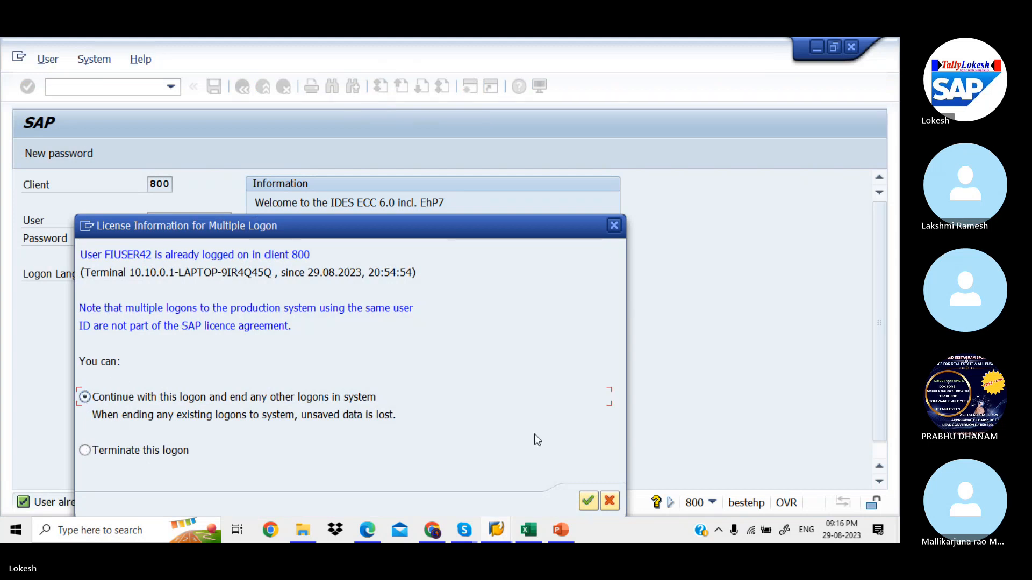
click(586, 502)
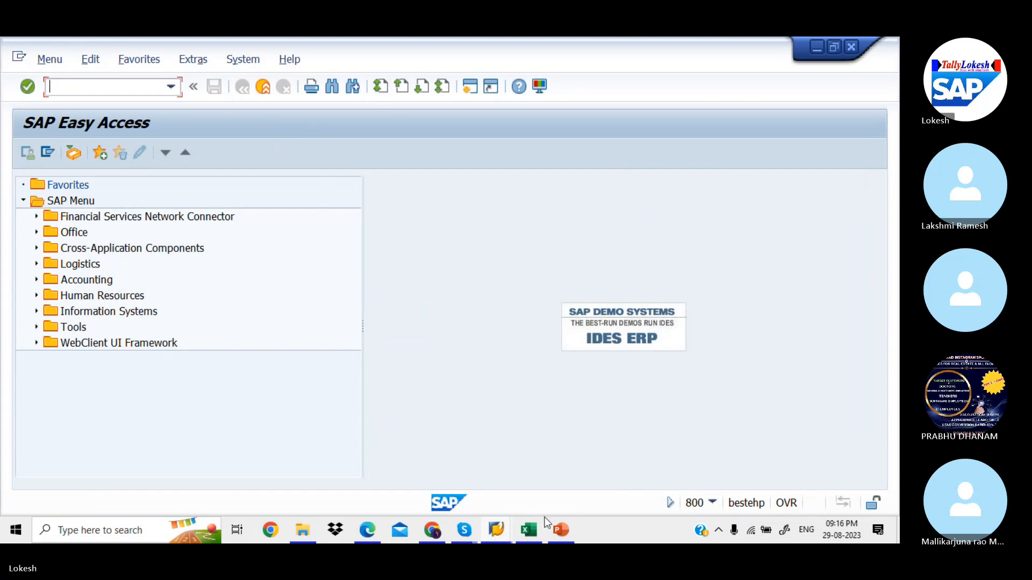
mouse_move(469, 528)
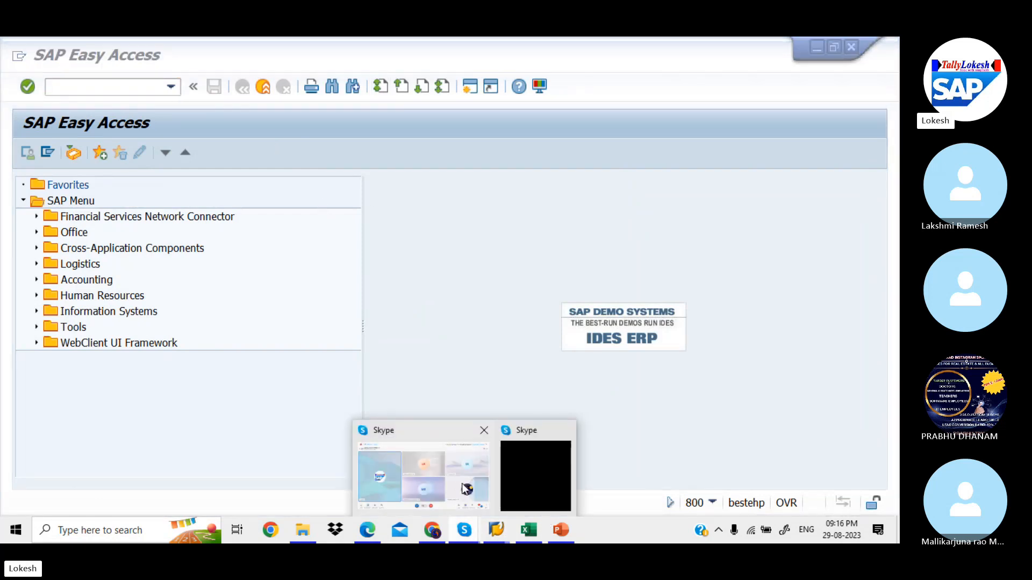
click(465, 488)
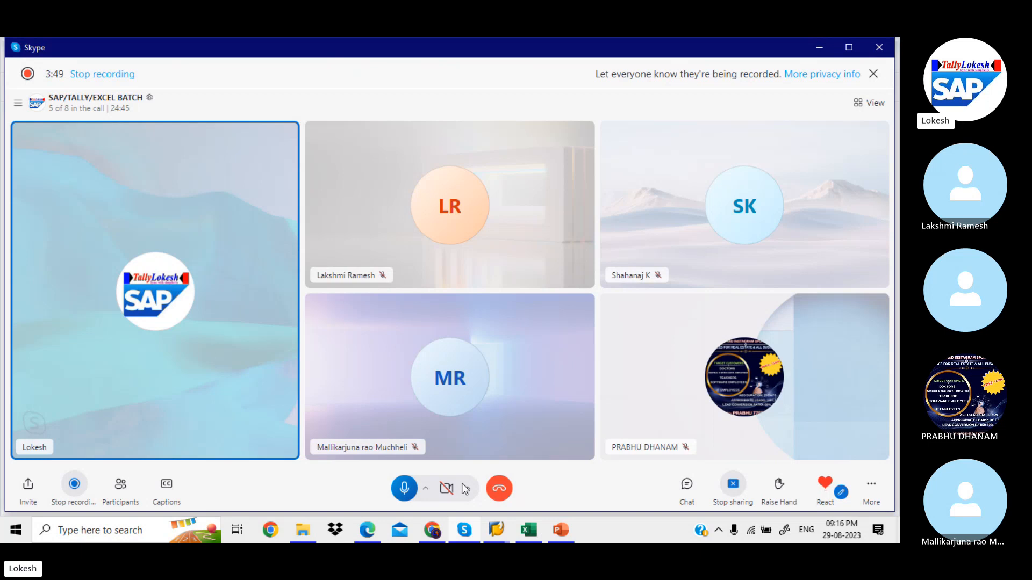
key(alt+Tab)
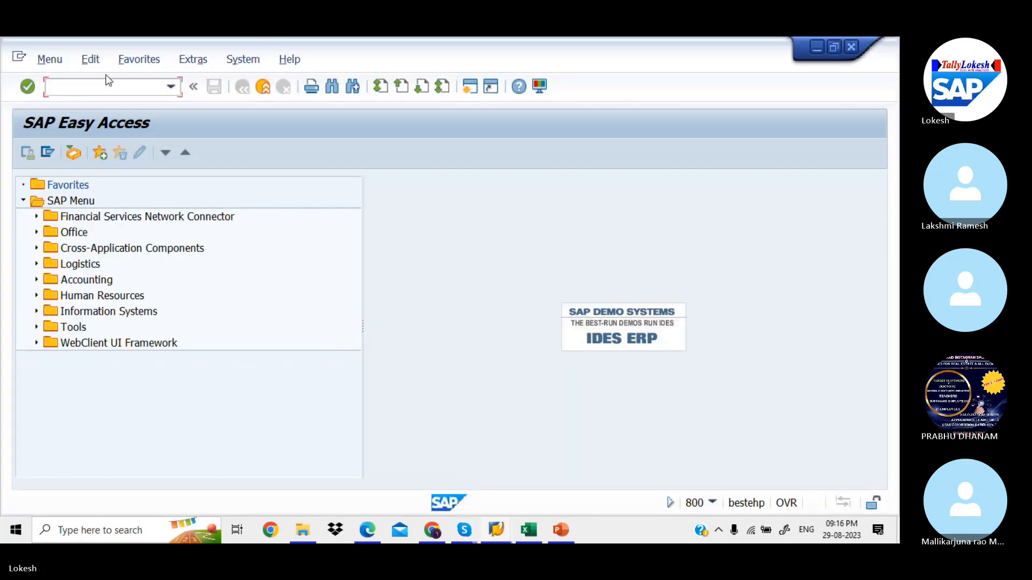
In FS00, display G/L account 400001 Rent A/c under Admin Expenses
text(FS00)
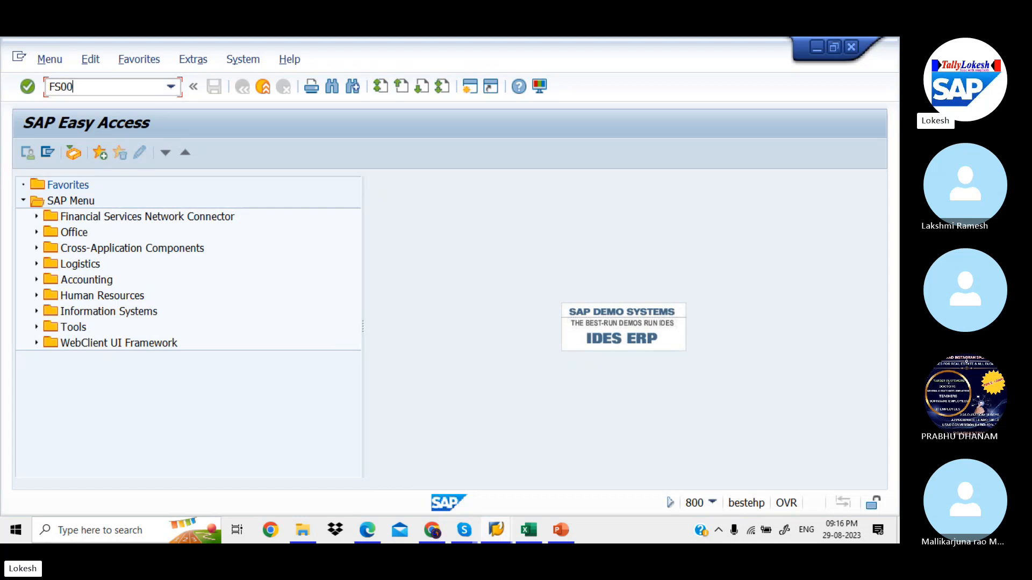
key(Return)
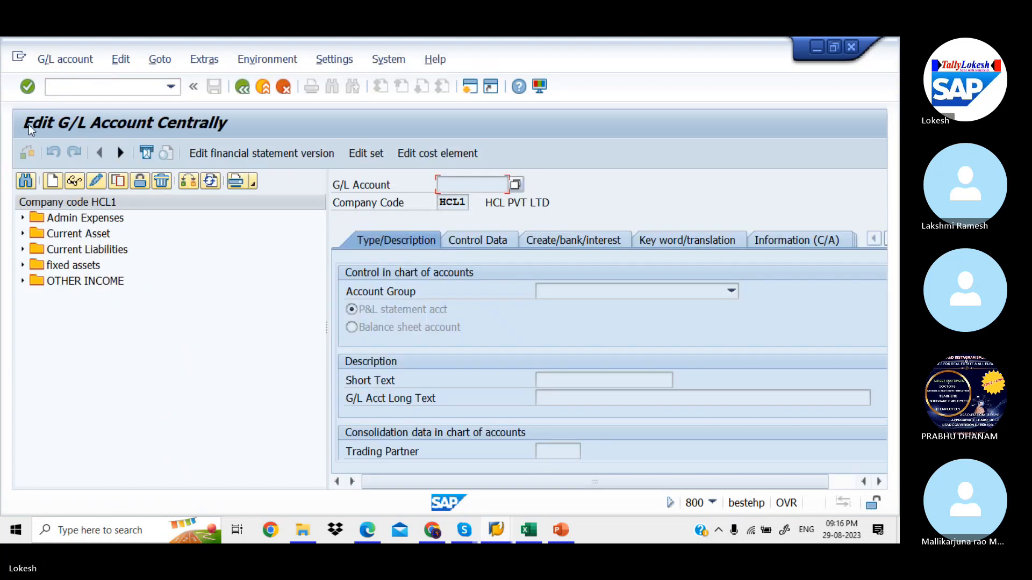
click(21, 219)
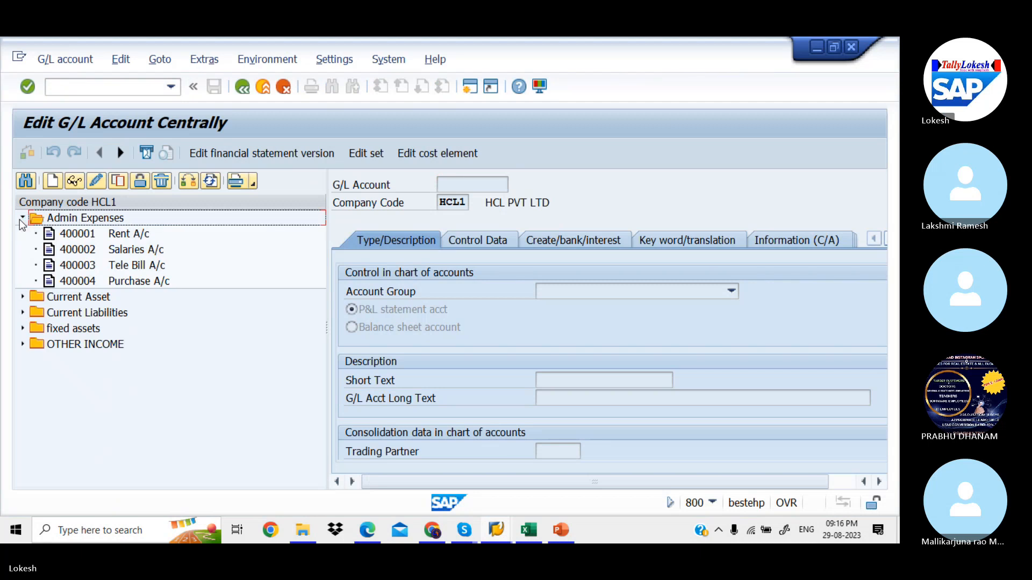
click(80, 236)
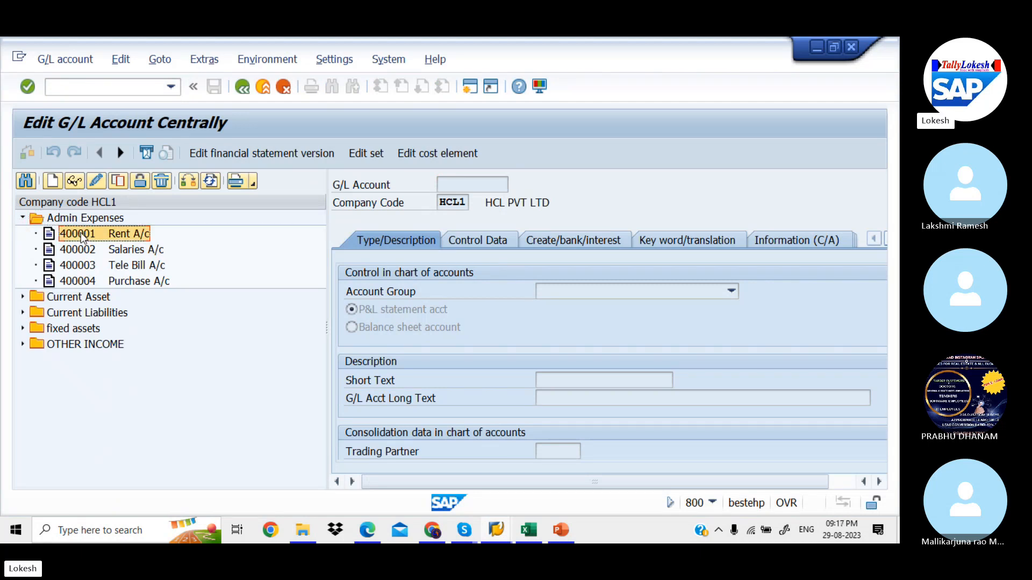
double_click(81, 236)
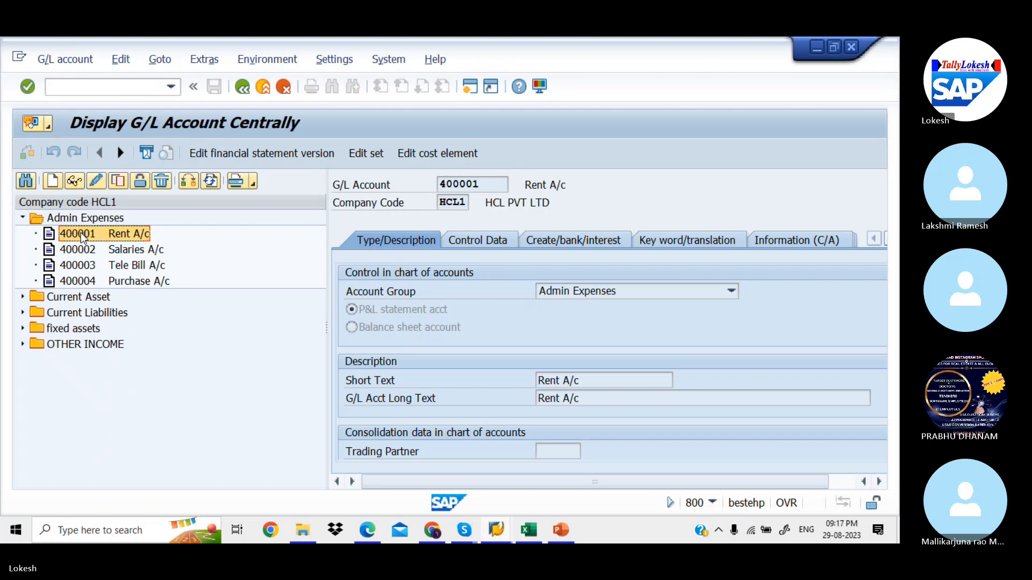
Block 400001 for posting in the chart of accounts, save it, and open a new session
right_click(81, 233)
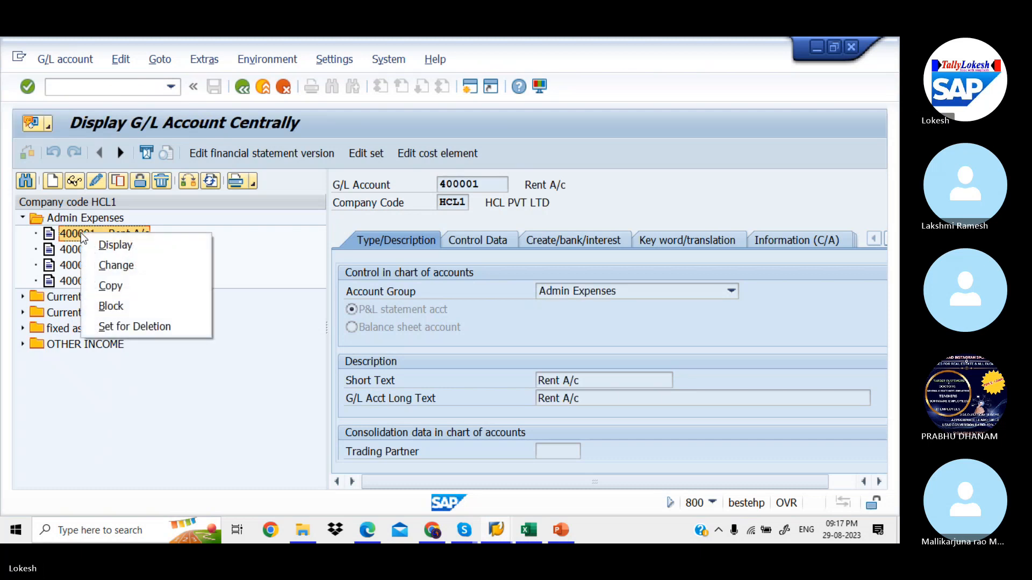
click(150, 307)
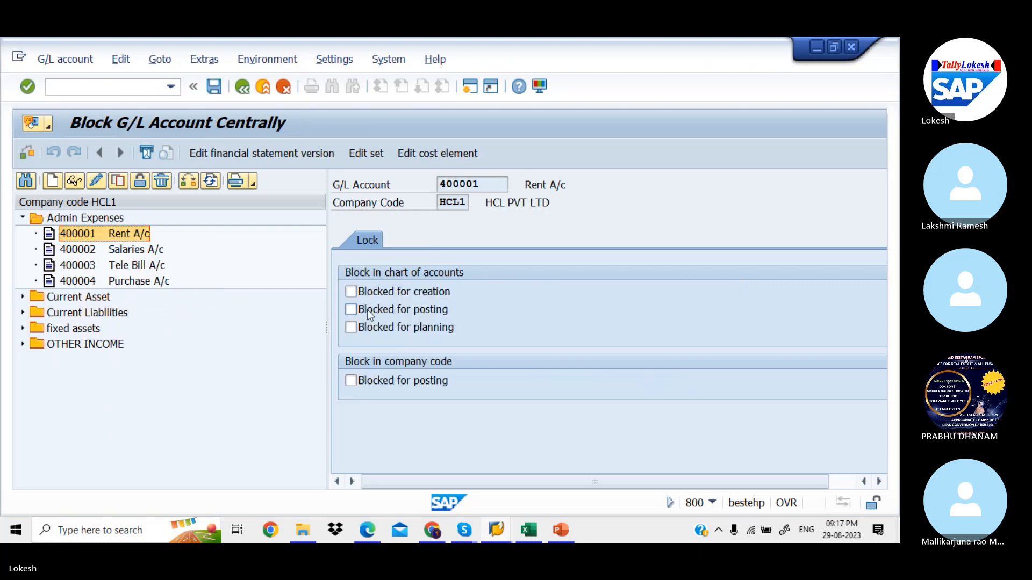
click(354, 312)
click(213, 93)
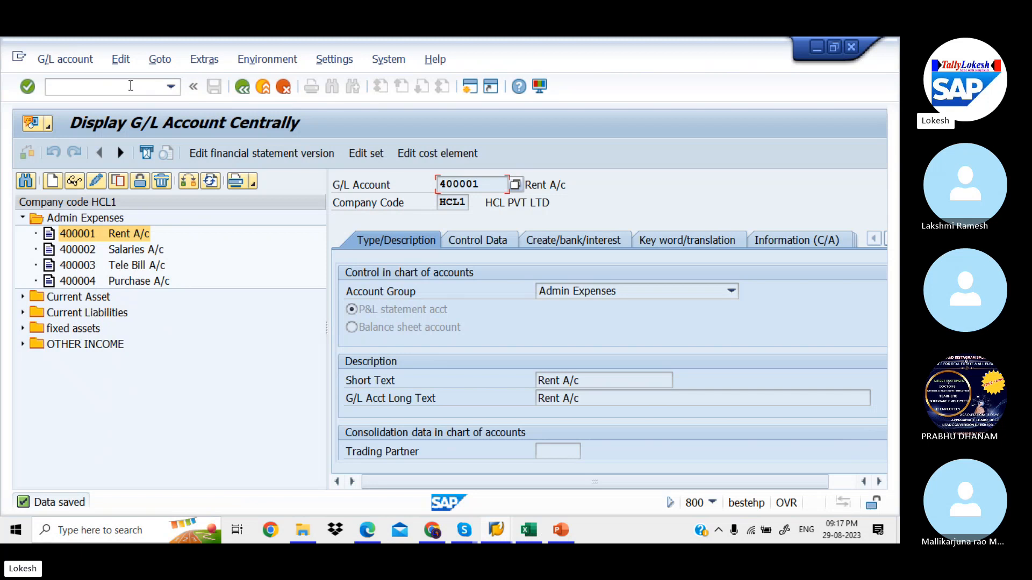
click(474, 92)
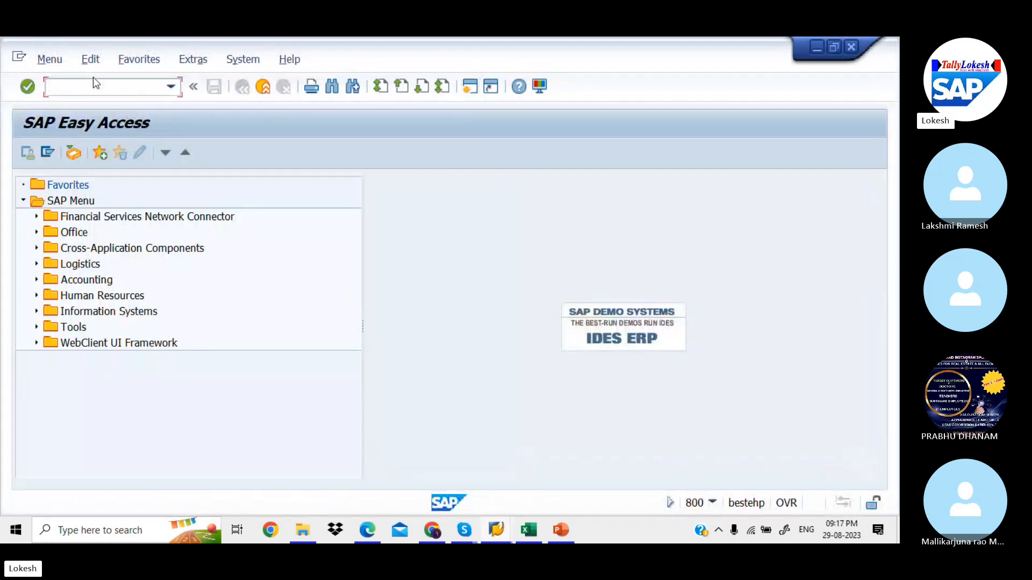
Start FB50 with document date 29.08.2023, reference 05 and header text RENT A/C
text(FB50)
key(Return)
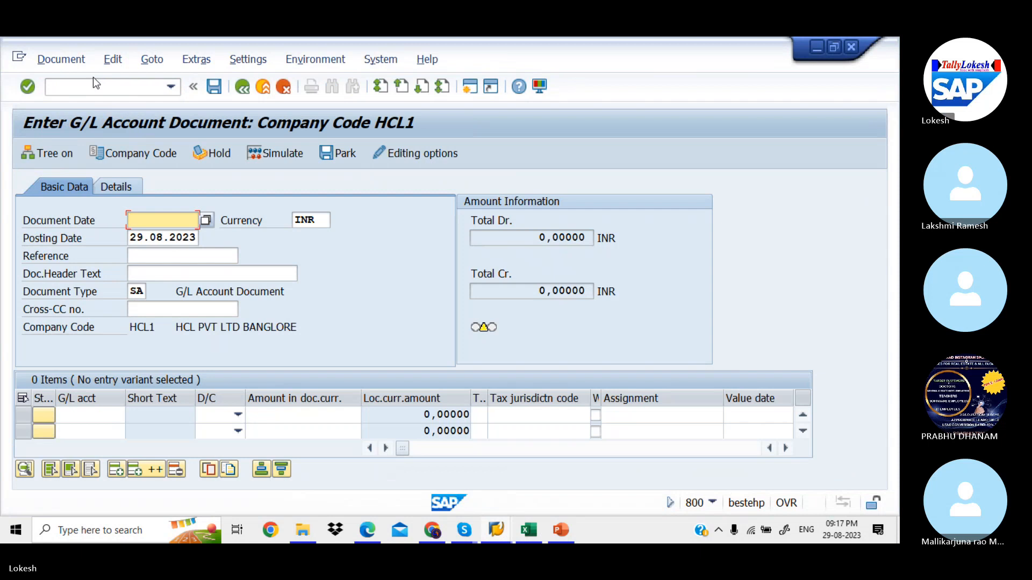
key(space)
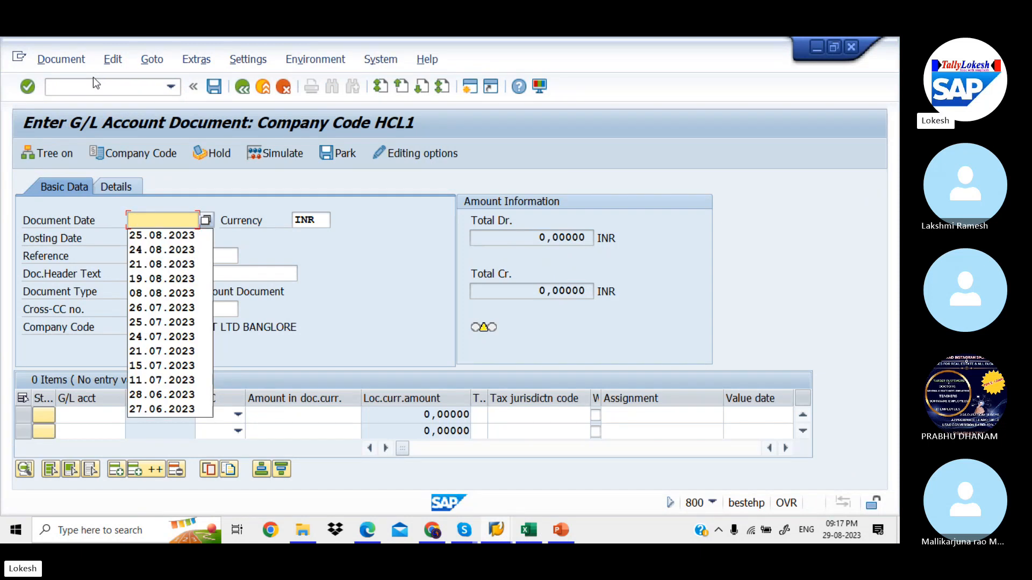
text(29.08.2)
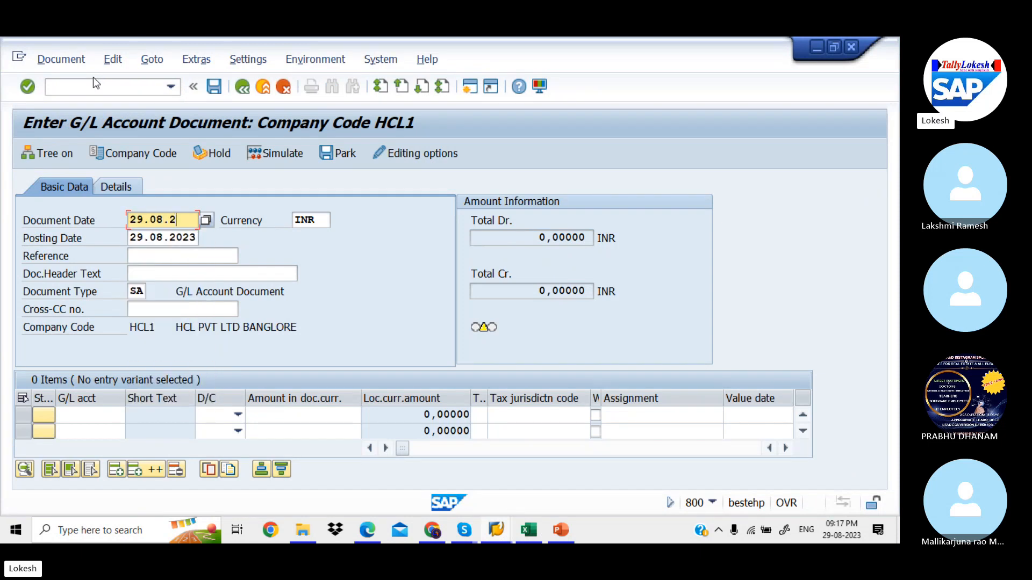
text(023)
key(Tab)
key(Tab)
key(Tab)
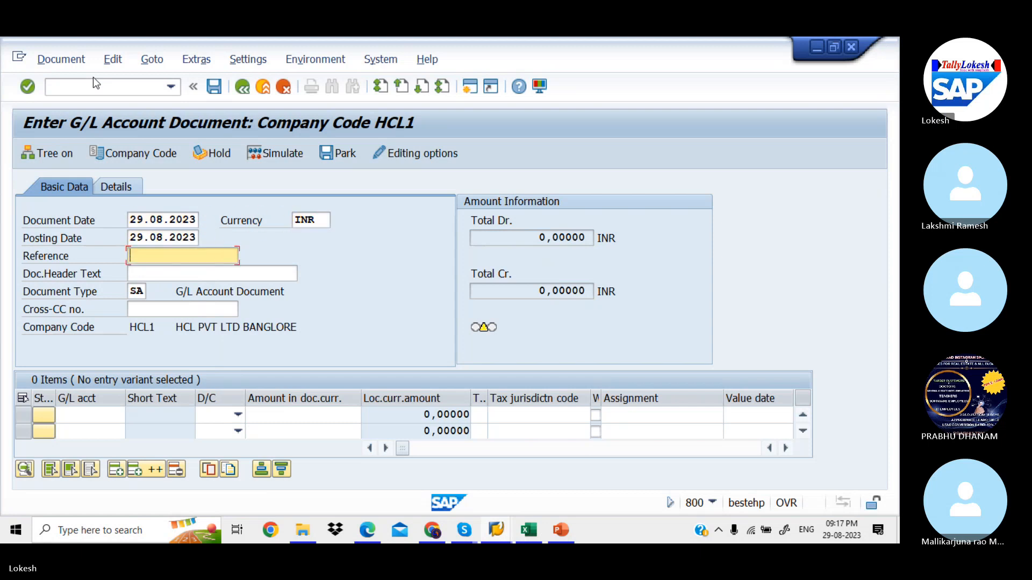
key(space)
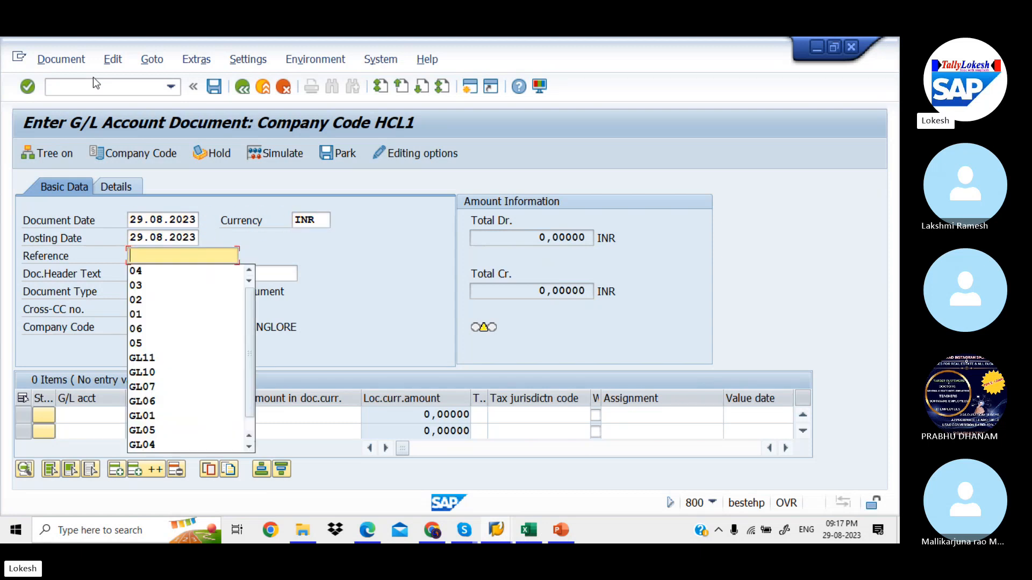
text(05)
key(Tab)
key(Down)
key(Down)
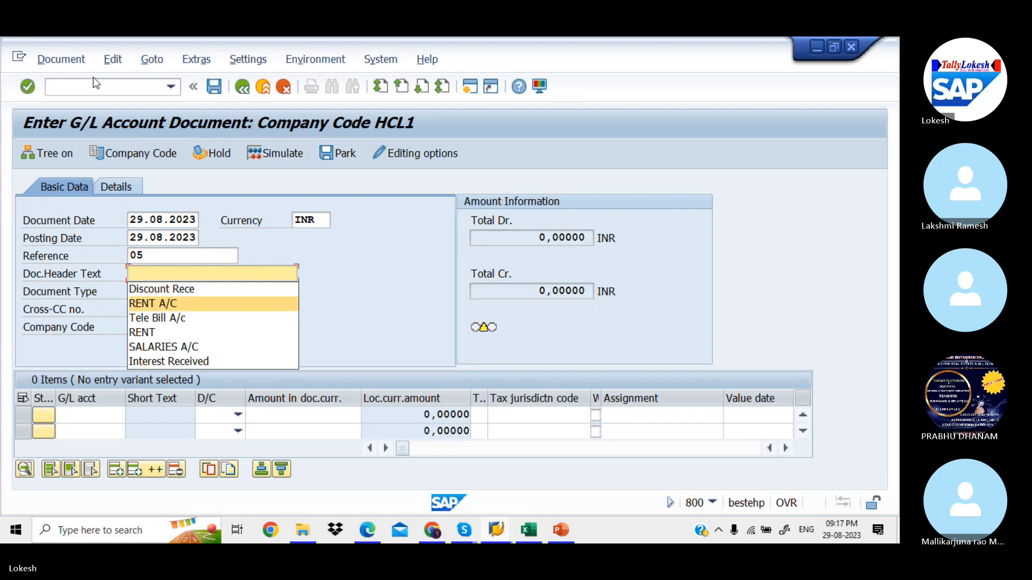
key(Return)
key(Return)
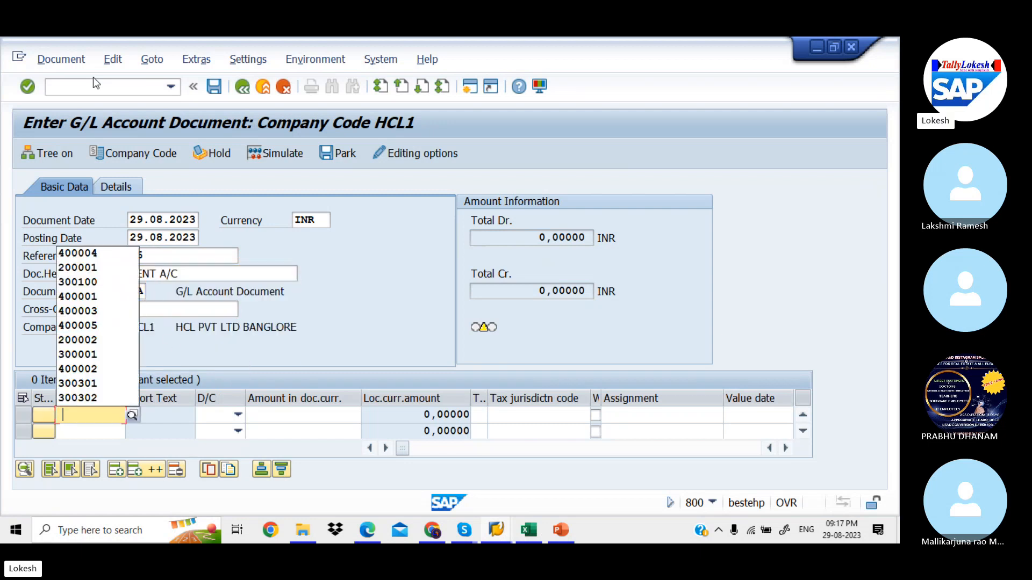
Add a 50000 debit line to account 400001, which is rejected as blocked for posting
key(Down)
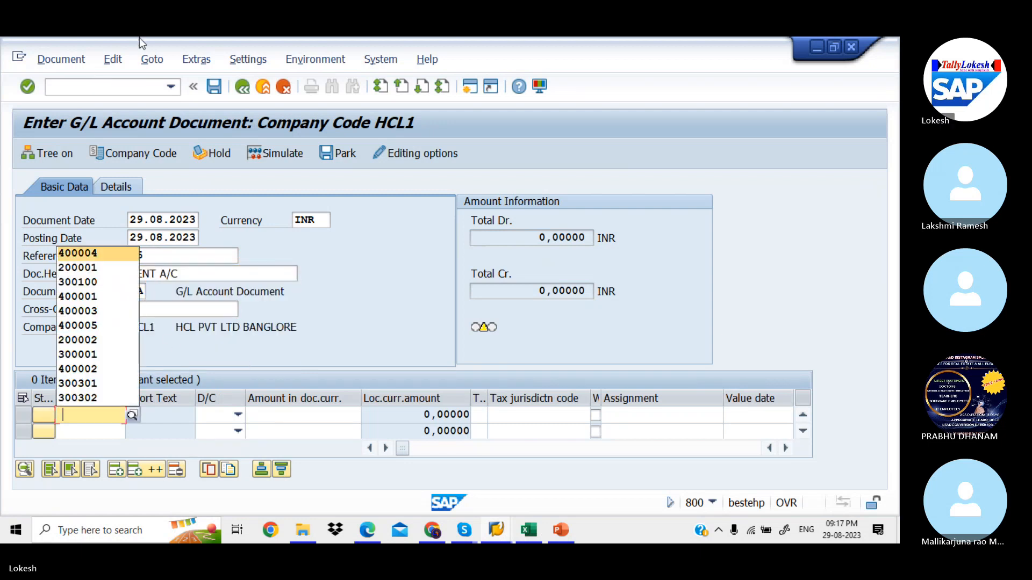
click(132, 414)
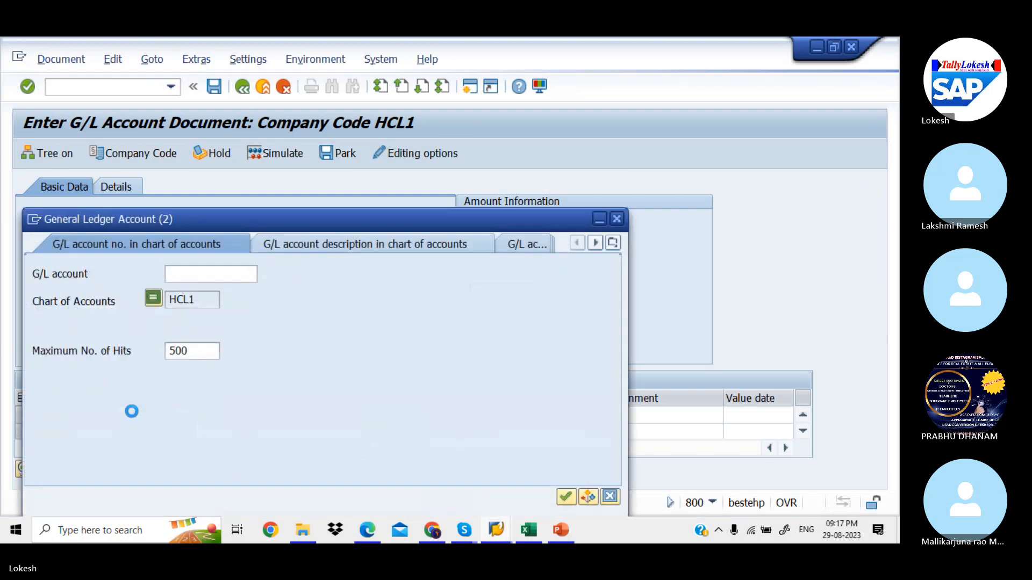
key(Down)
key(Down)
key(Down)
key(Down)
key(Down)
key(Down)
key(Down)
key(Down)
key(Down)
key(Down)
key(Down)
key(Down)
key(Down)
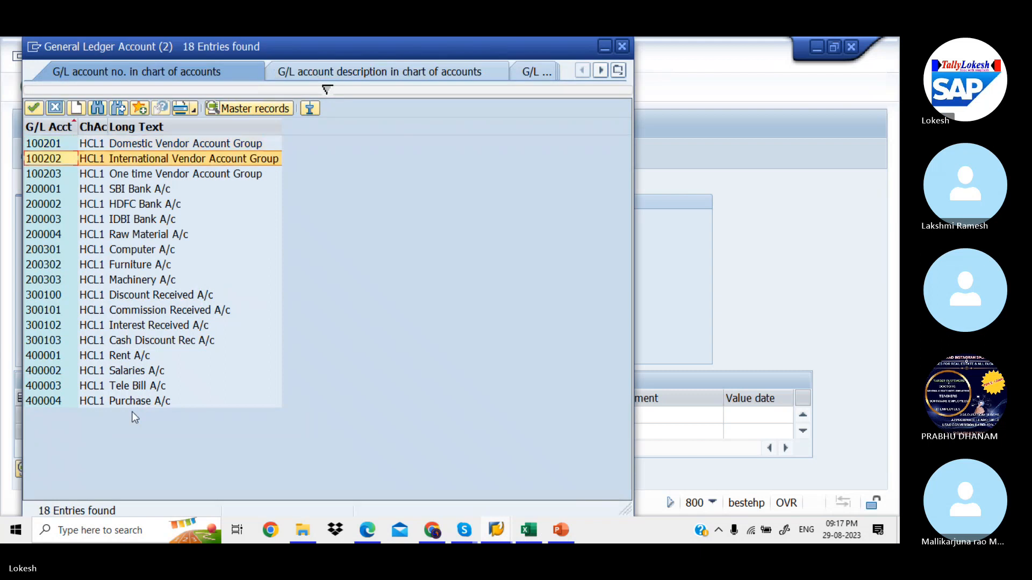
key(Down)
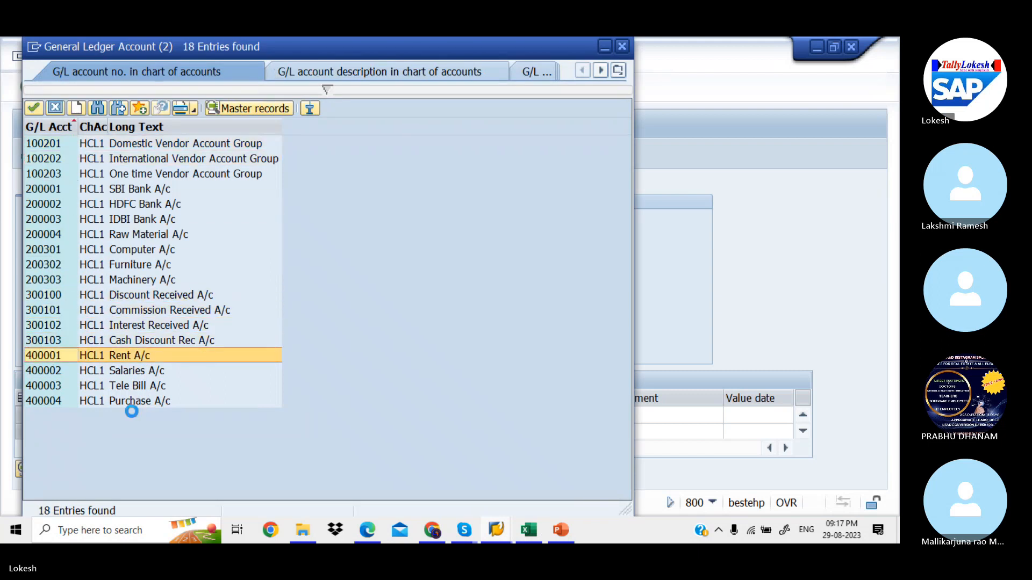
key(Return)
key(Tab)
key(Down)
key(Tab)
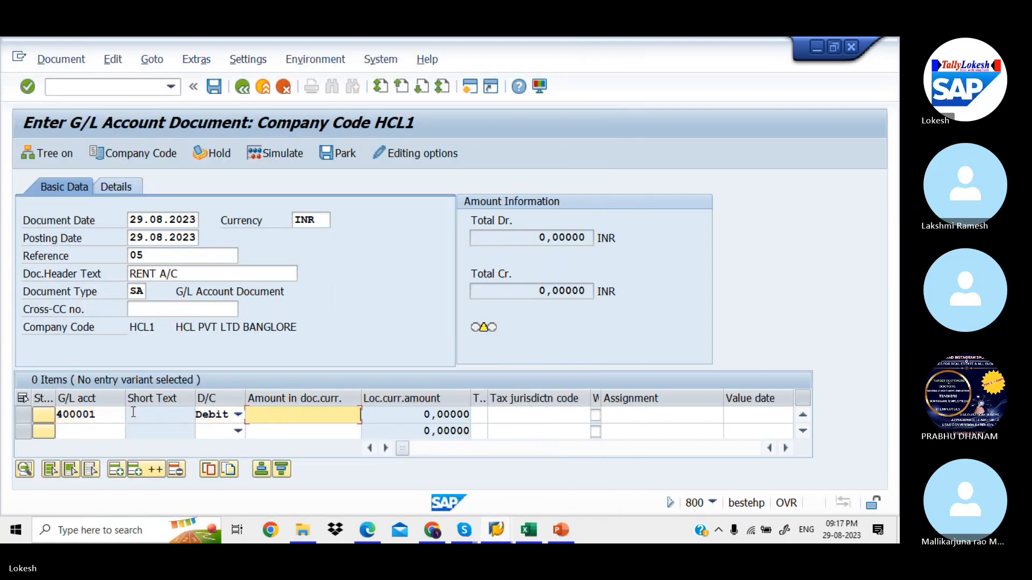
key(Down)
key(Down)
key(Return)
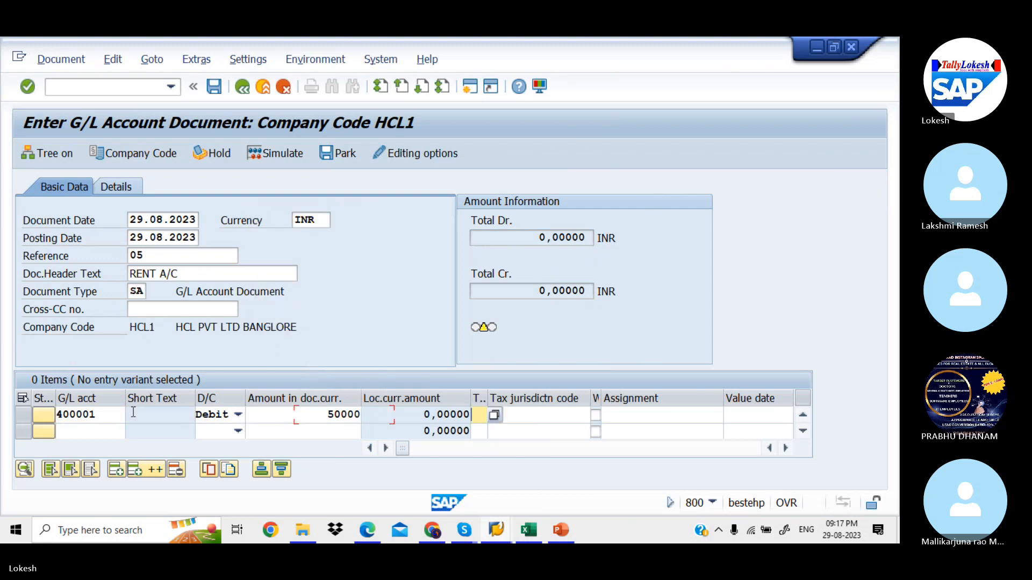
key(Tab)
key(Tab)
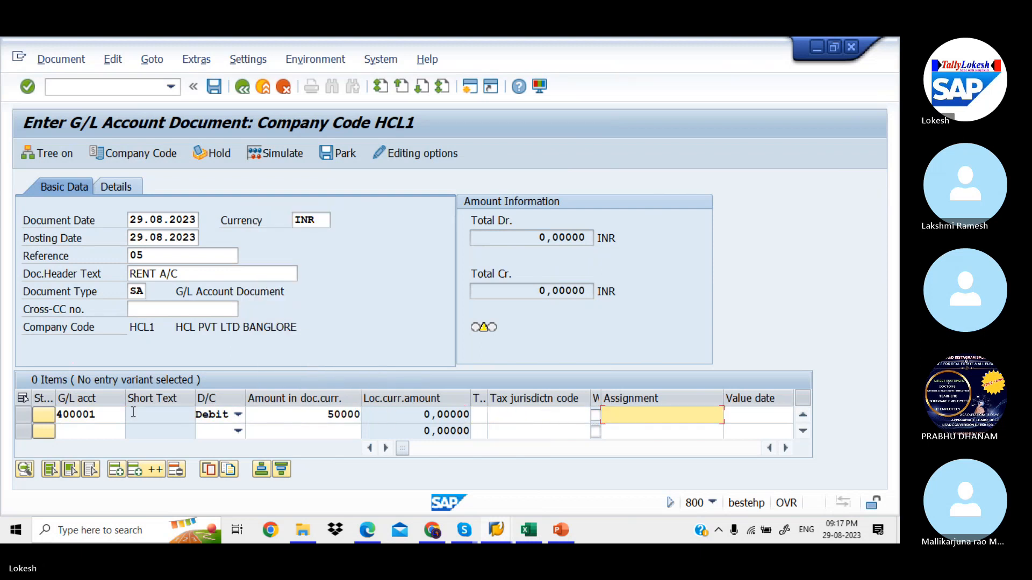
key(Return)
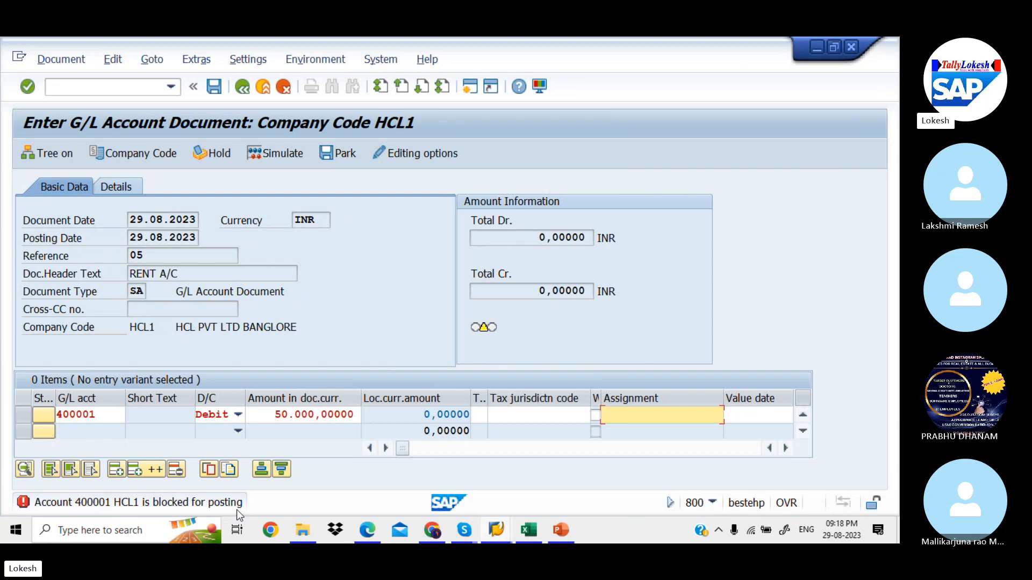
Clear the Blocked for posting flag on 400001 Rent A/c in FS00 and save the account
key(alt+Tab)
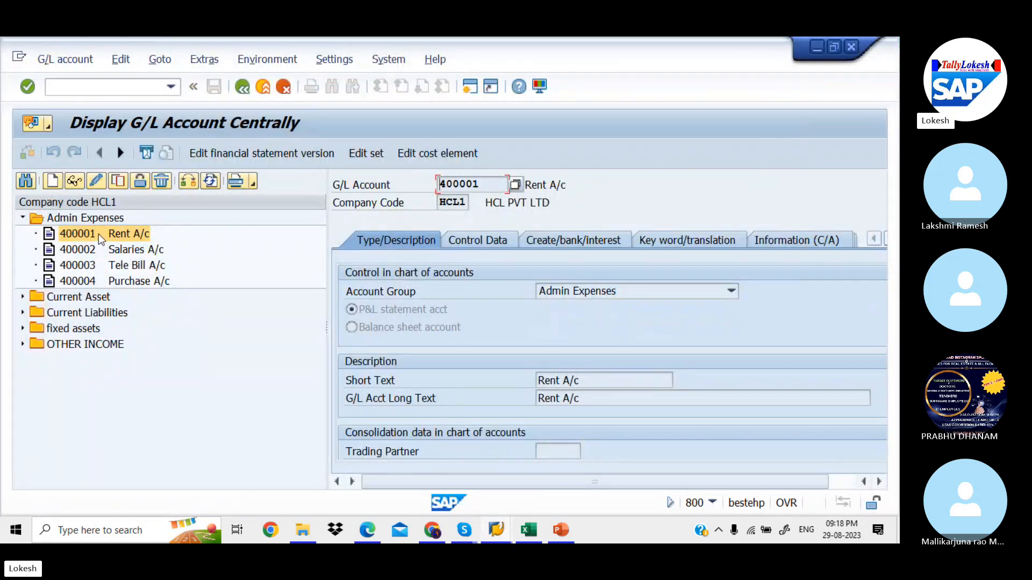
right_click(98, 234)
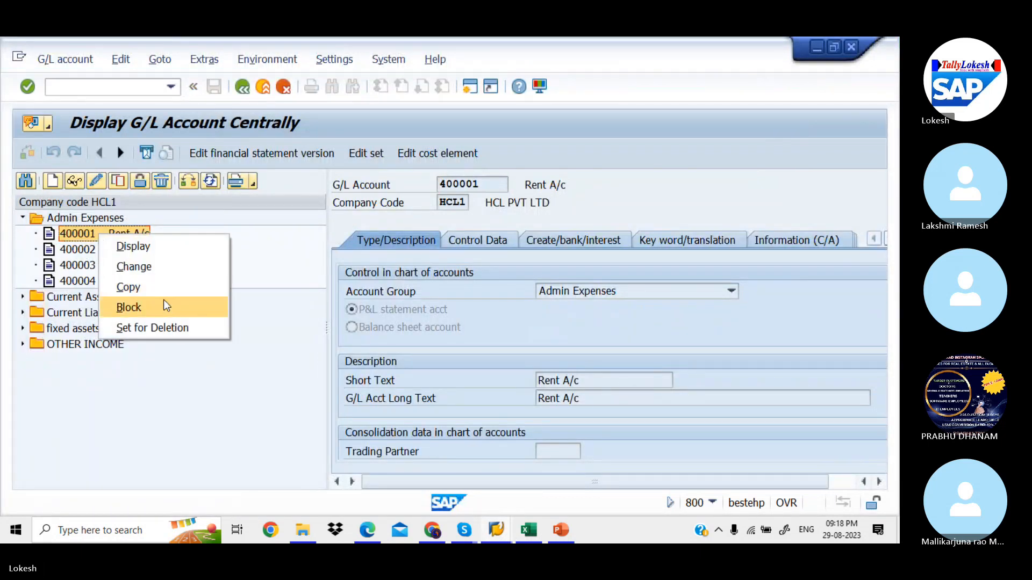
click(163, 306)
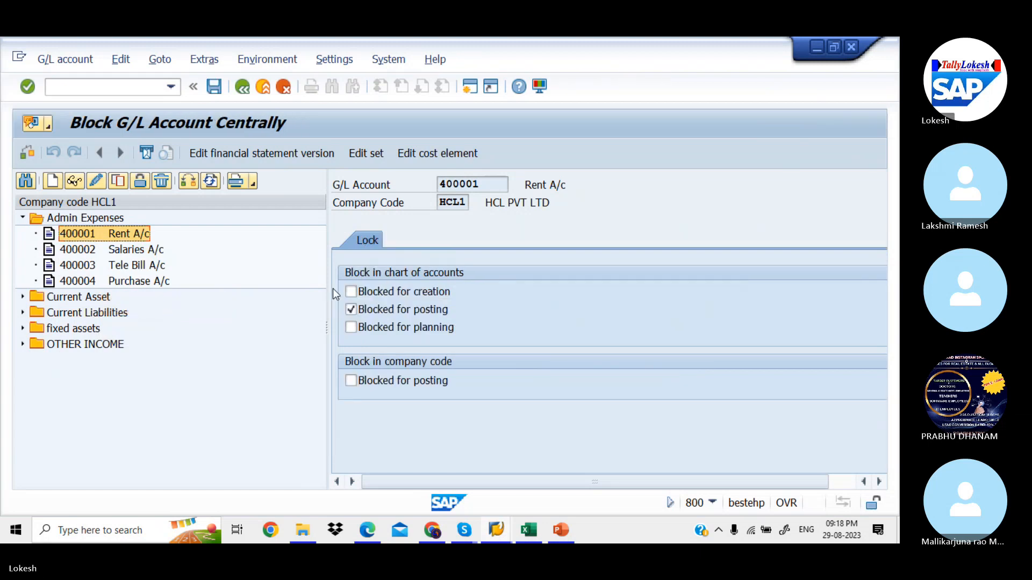
click(352, 310)
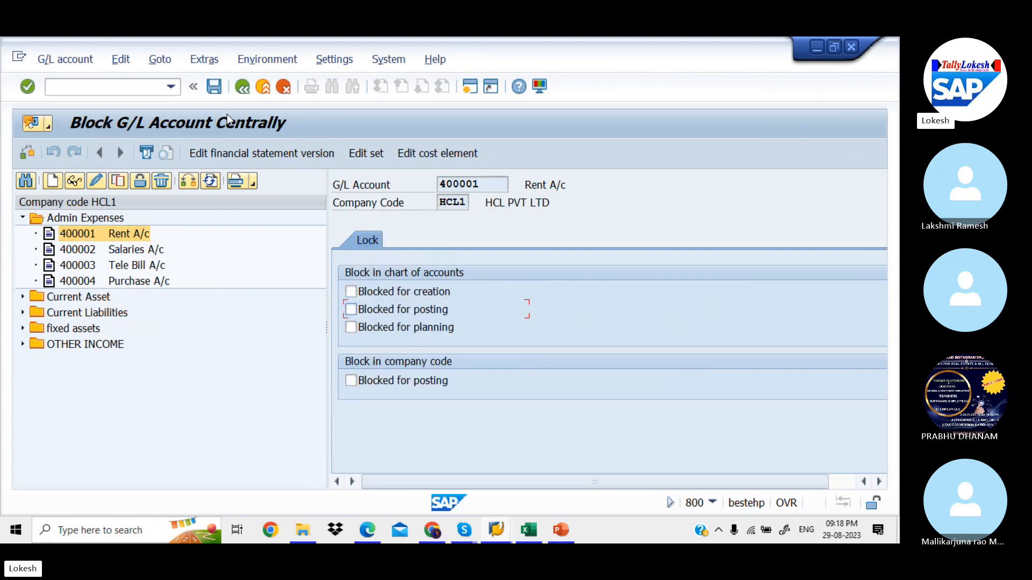
click(217, 95)
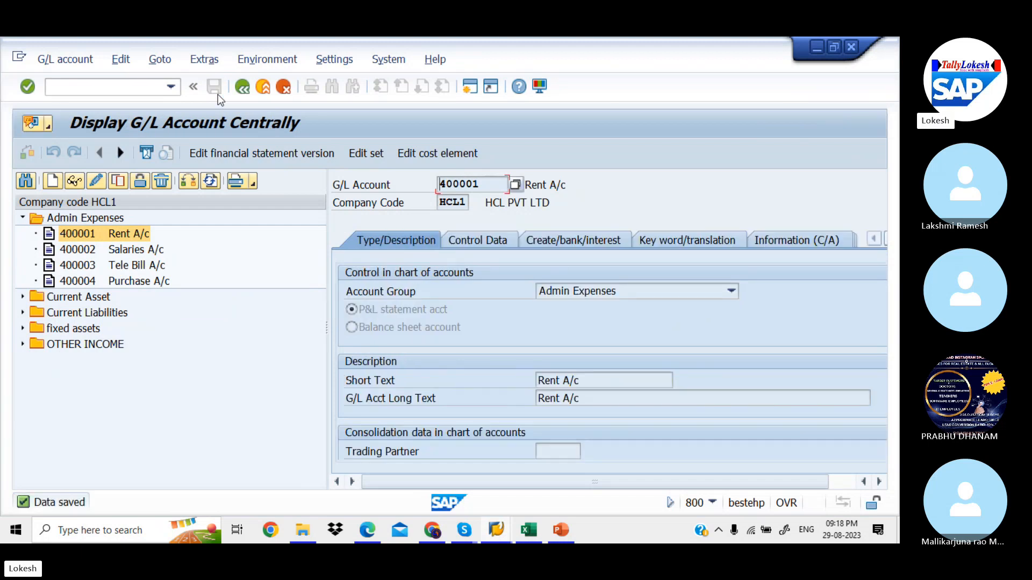
key(alt+Tab)
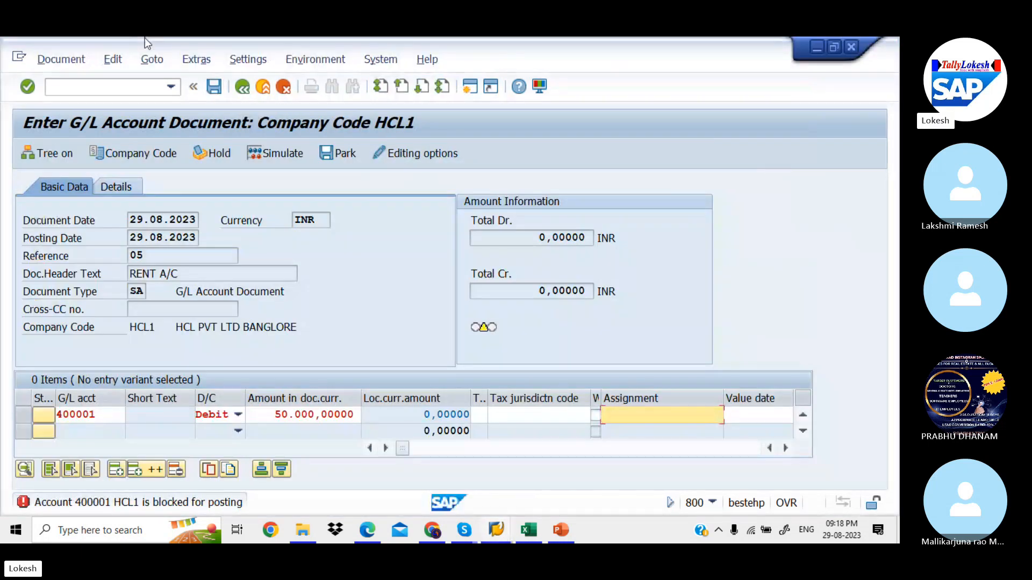
Restart FB50 with date 29.08.2023, reference 05 and header text RENT A/C
click(123, 89)
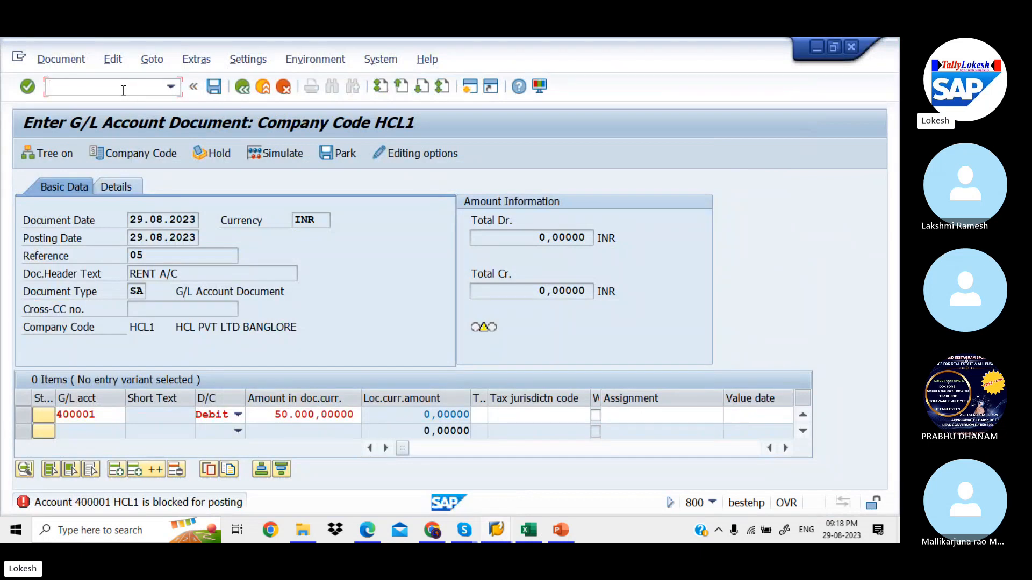
text(/NG)
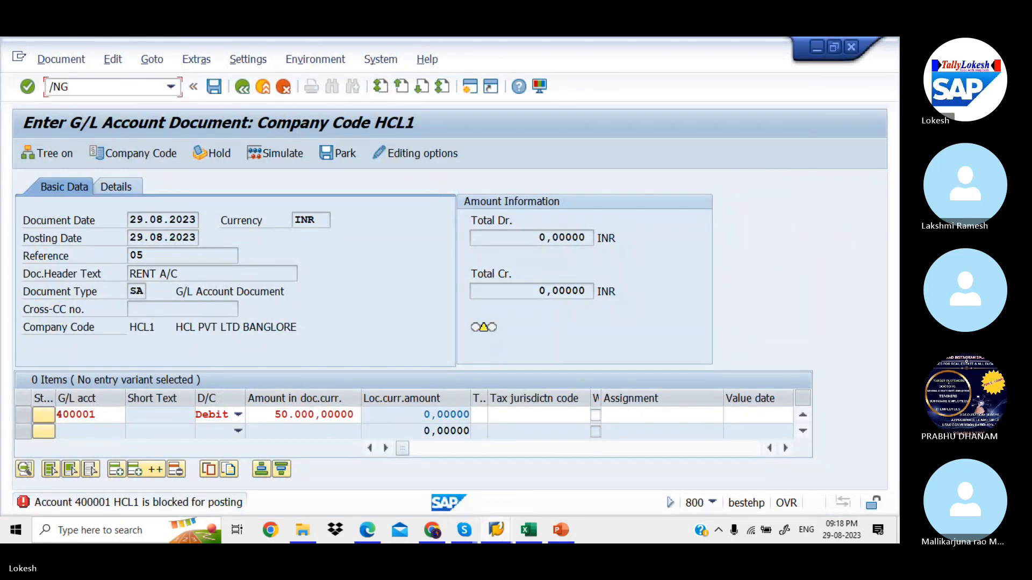
key(BackSpace)
text(FB50)
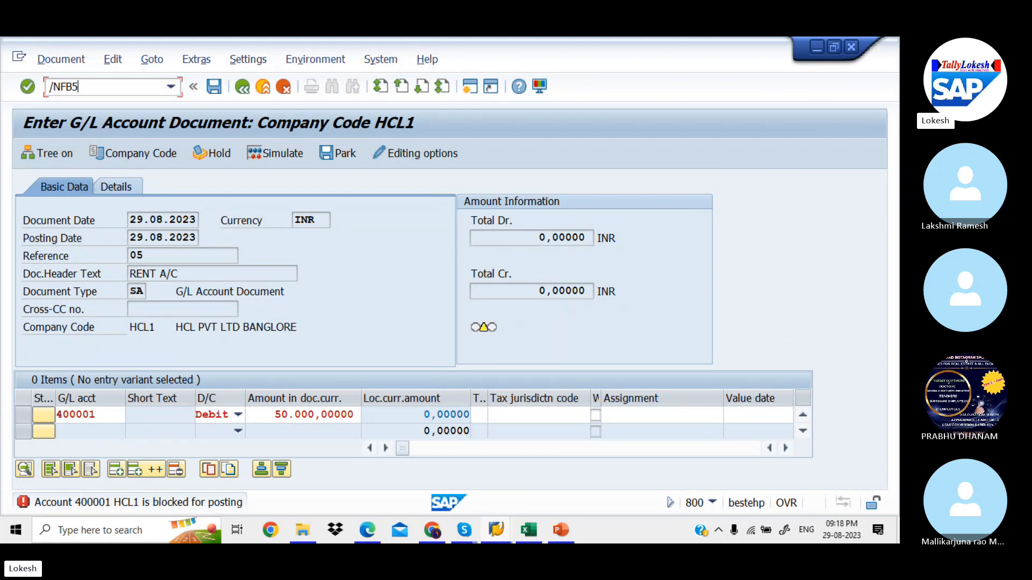
key(Return)
key(Down)
key(Down)
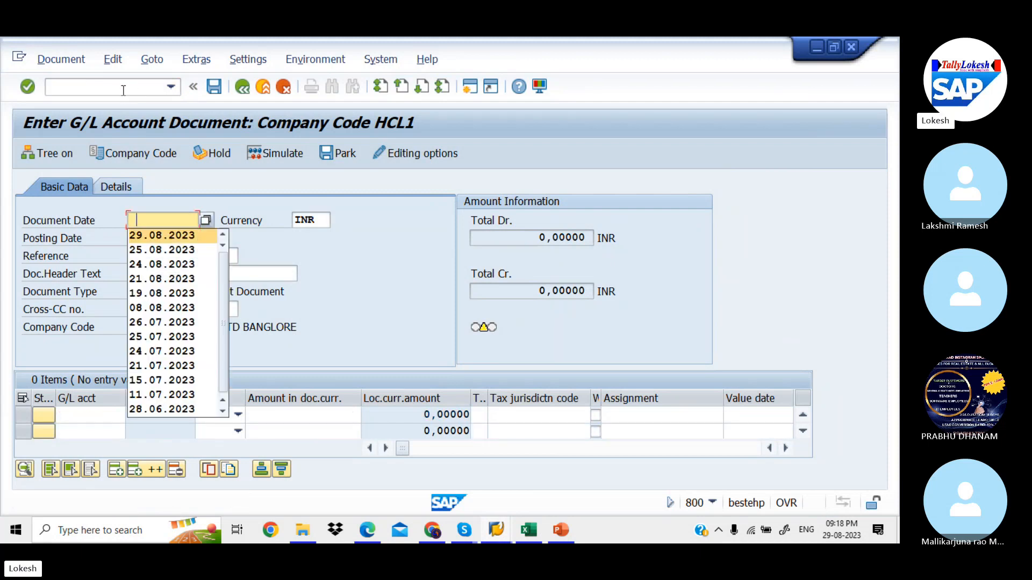
key(Tab)
key(Tab)
key(Down)
key(Down)
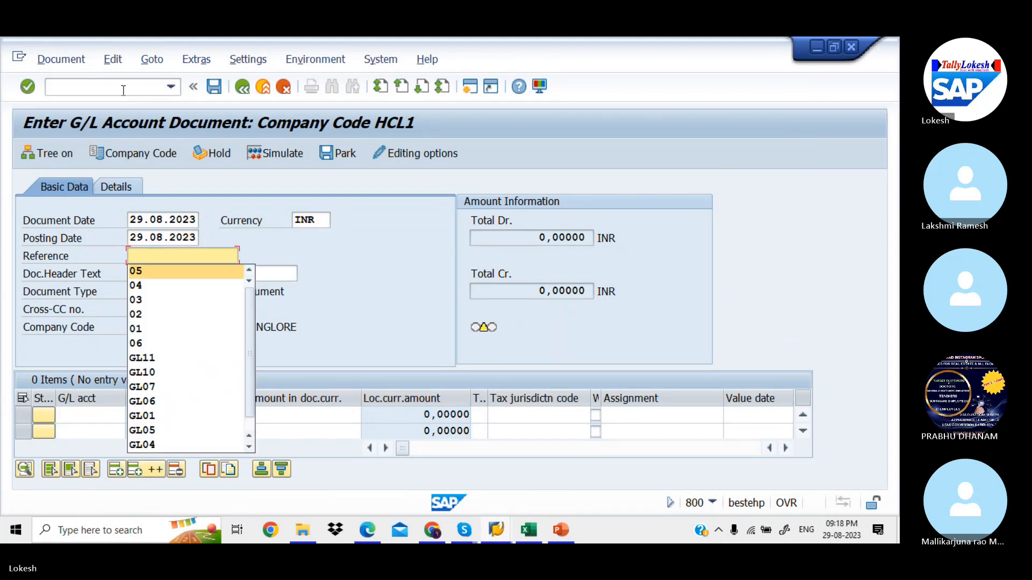
key(Tab)
key(Tab)
key(shift+Tab)
key(Down)
key(Down)
key(Tab)
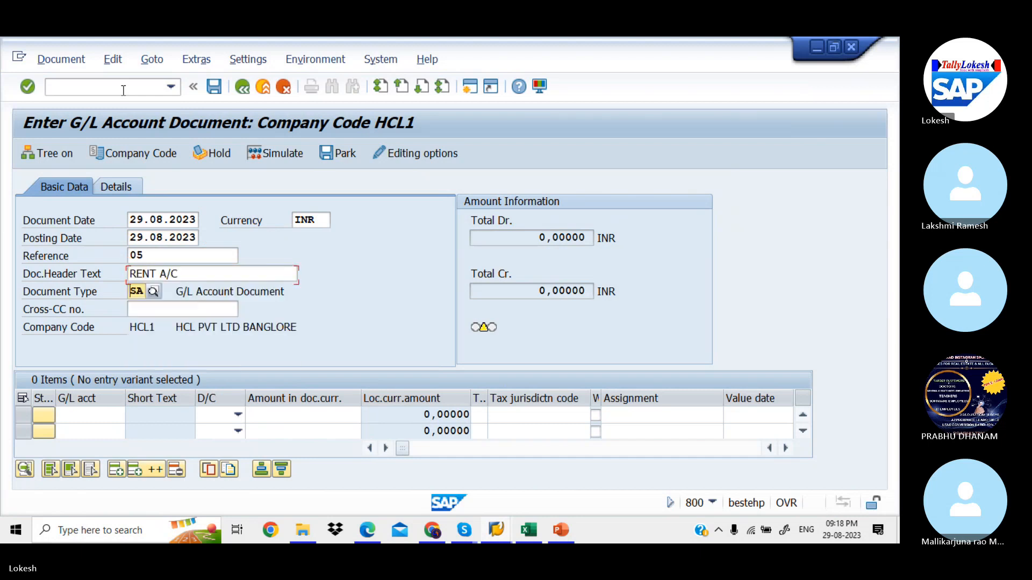
key(Tab)
key(Tab)
key(Tab)
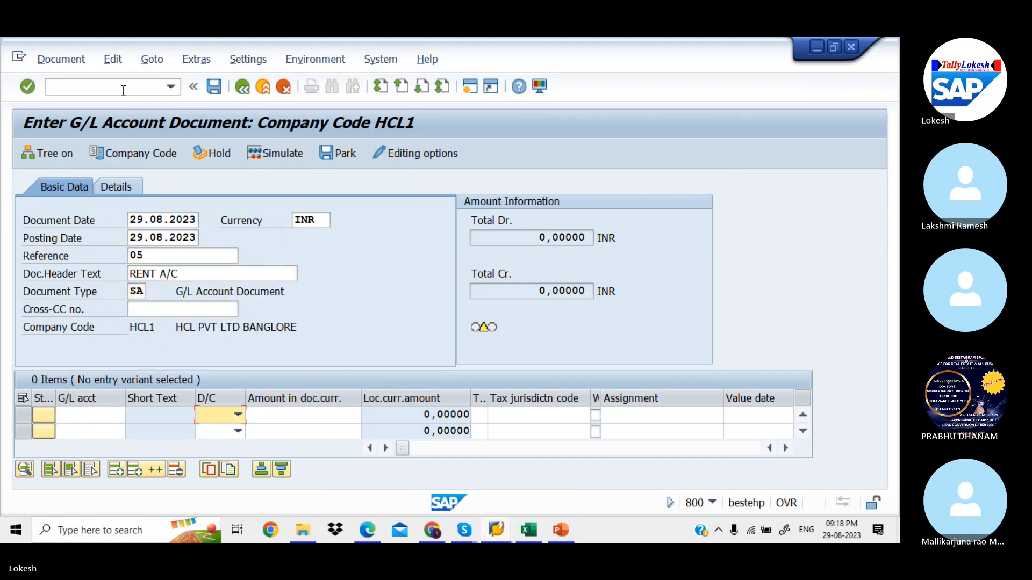
Enter line 1 as a 50000 debit to account 400001
click(109, 418)
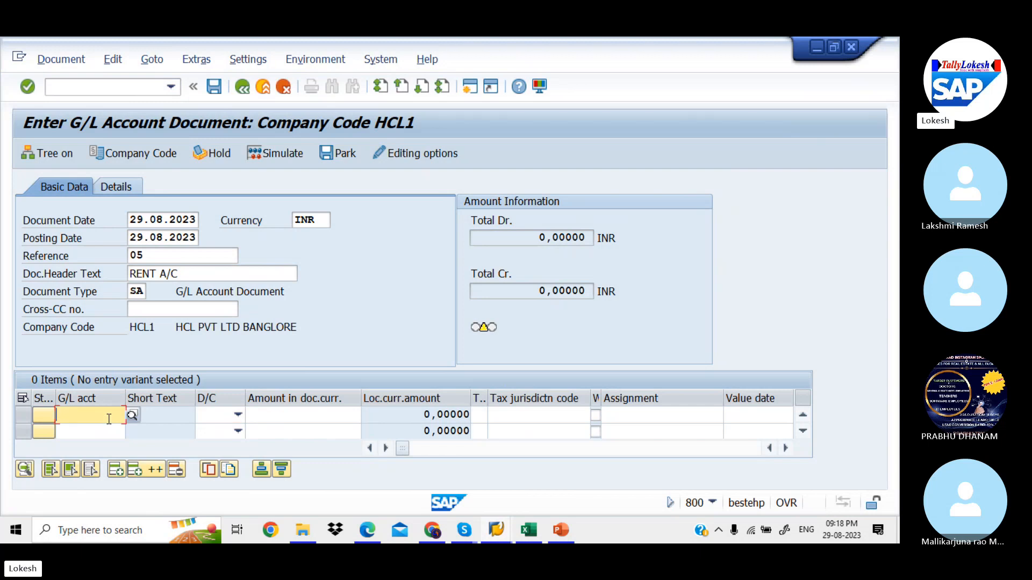
key(Down)
key(Down)
key(Tab)
key(Tab)
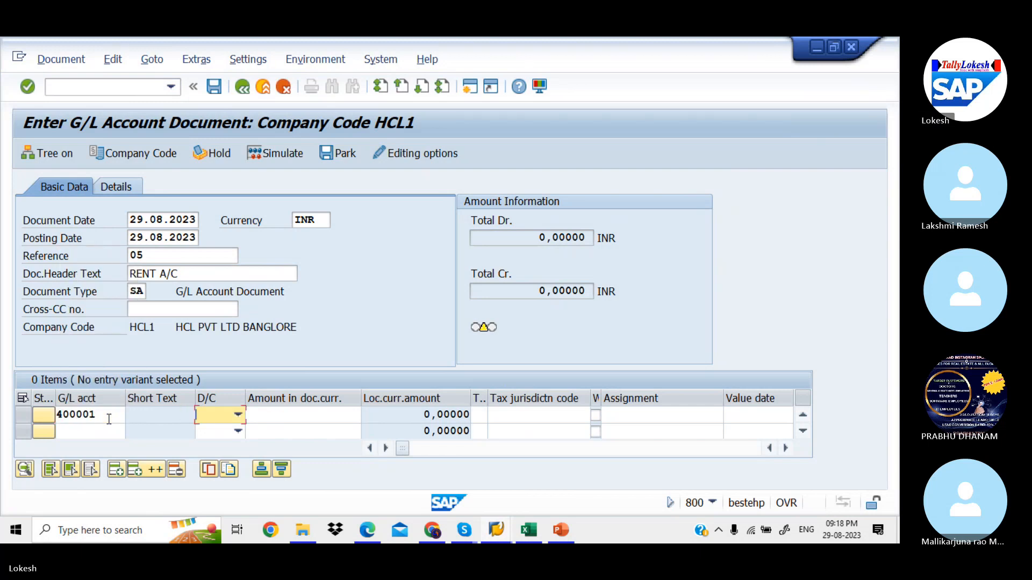
key(Down)
key(Tab)
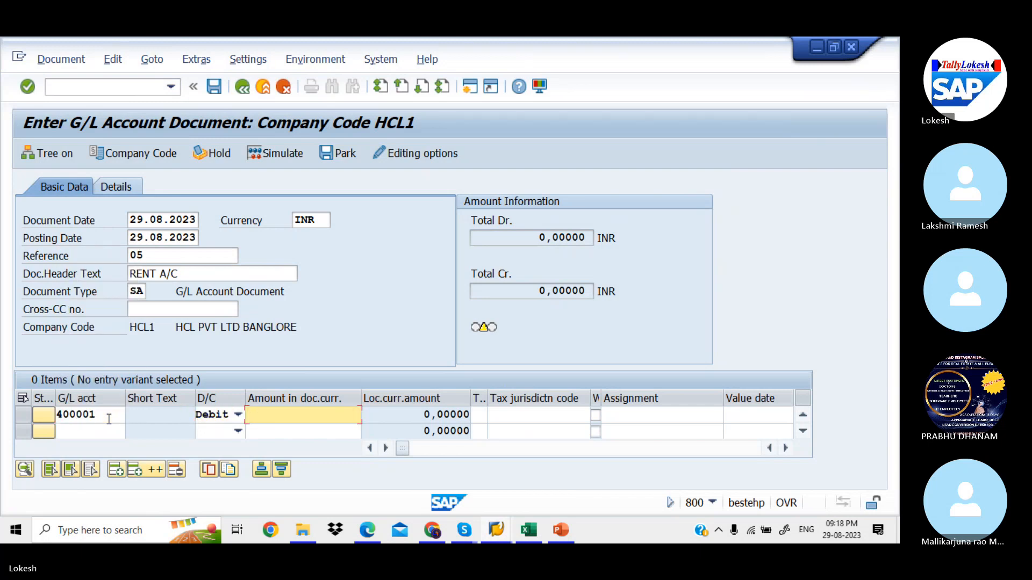
key(Down)
key(Down)
key(Tab)
key(Tab)
key(Tab)
key(Tab)
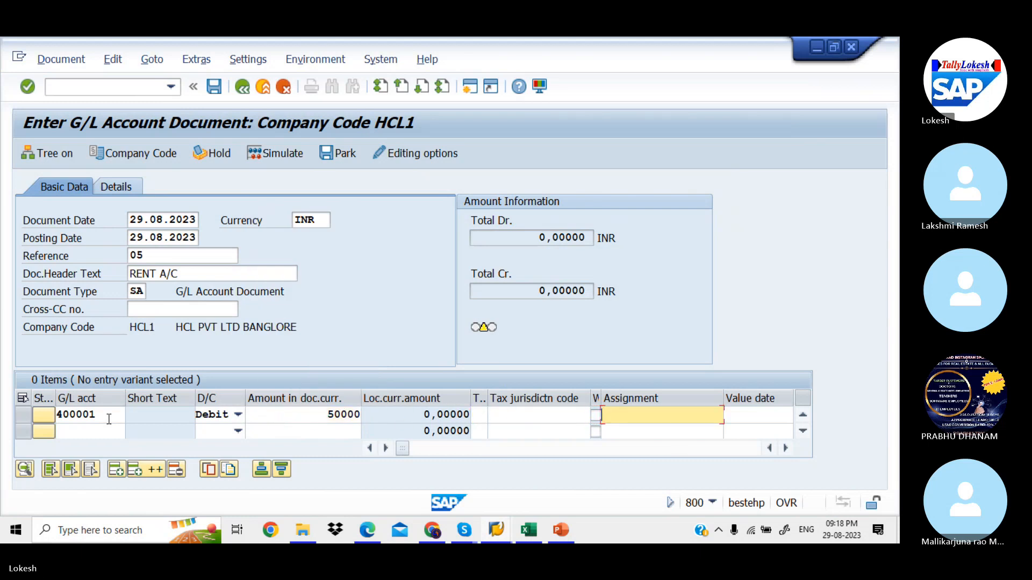
key(Tab)
key(Tab)
key(Tab)
key(Tab)
key(Tab)
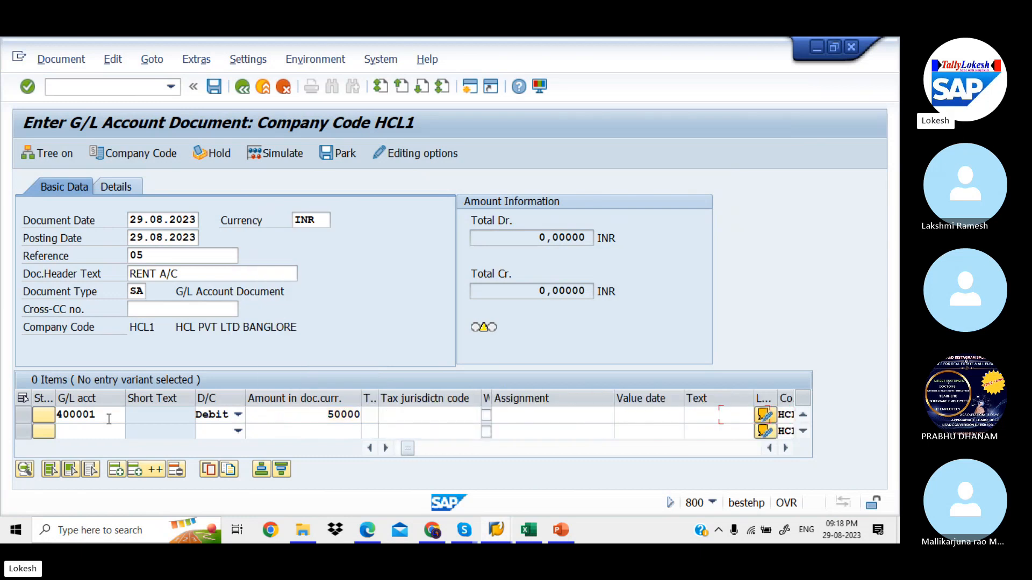
key(Tab)
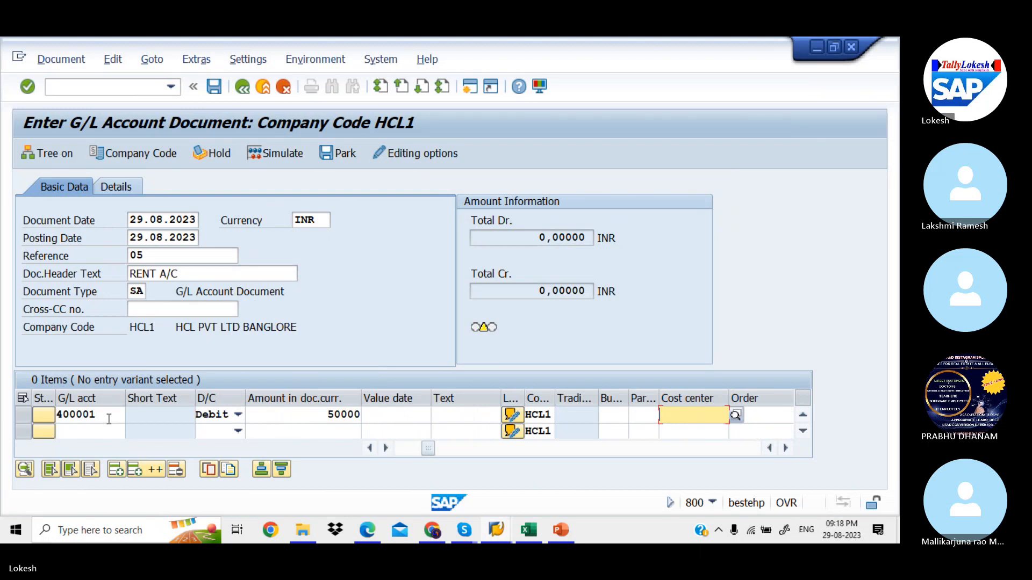
Add line 2 crediting 50000 to SBI Bank account 200001 and accept both lines
click(97, 434)
click(99, 435)
key(Down)
key(Down)
key(Down)
key(Down)
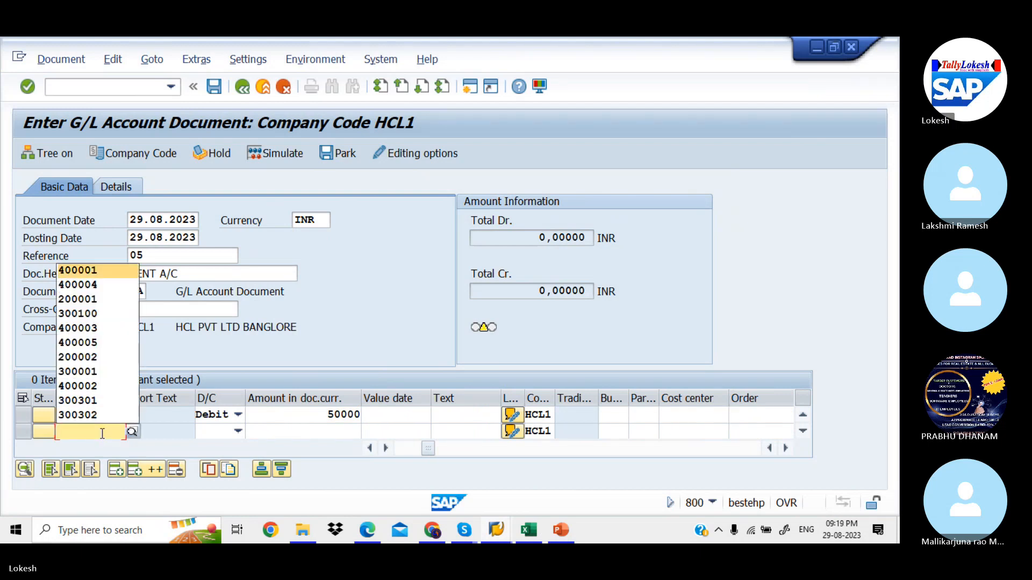
key(Up)
key(Tab)
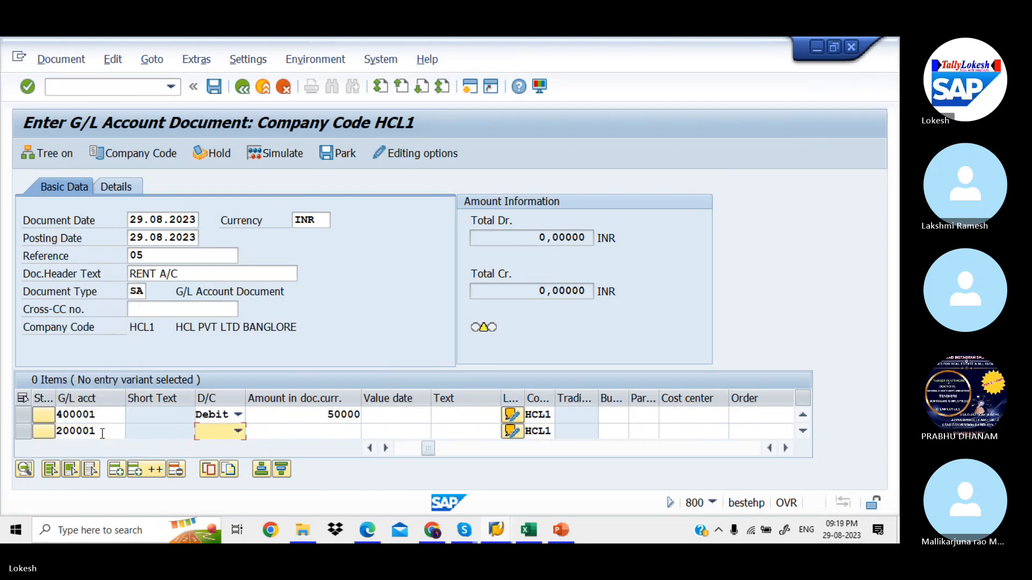
key(c)
key(Tab)
key(Down)
key(Down)
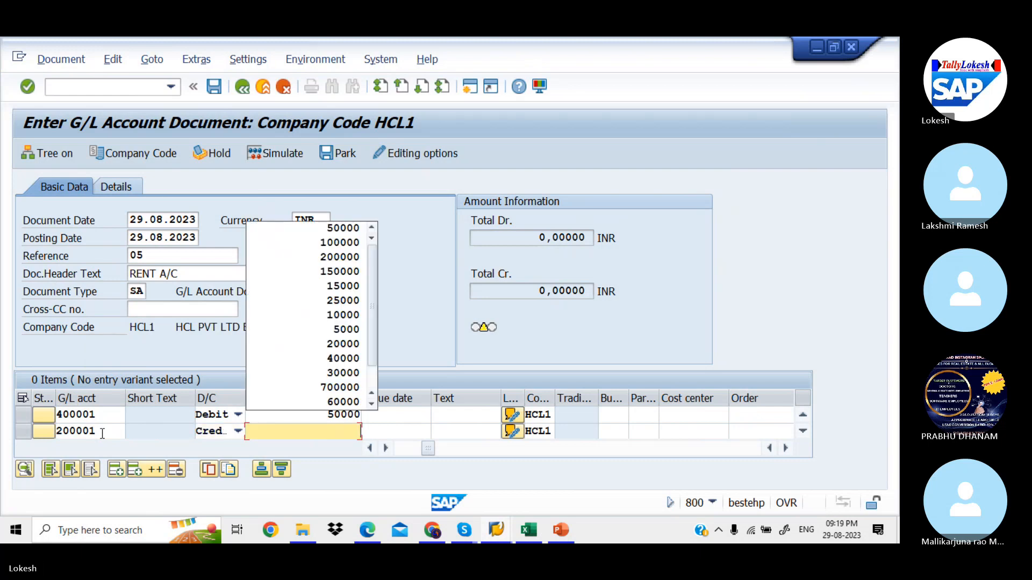
key(Return)
key(Tab)
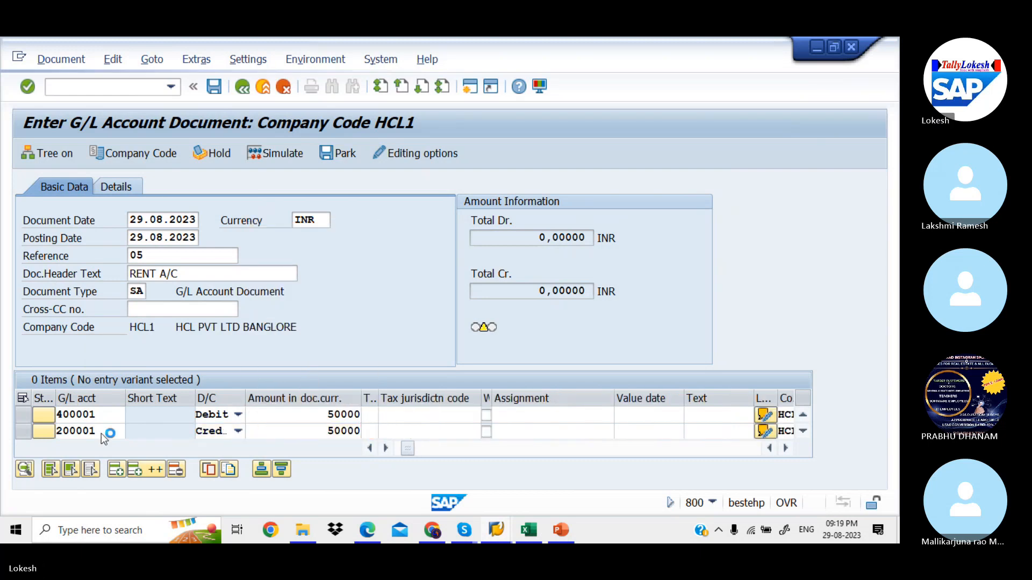
key(Return)
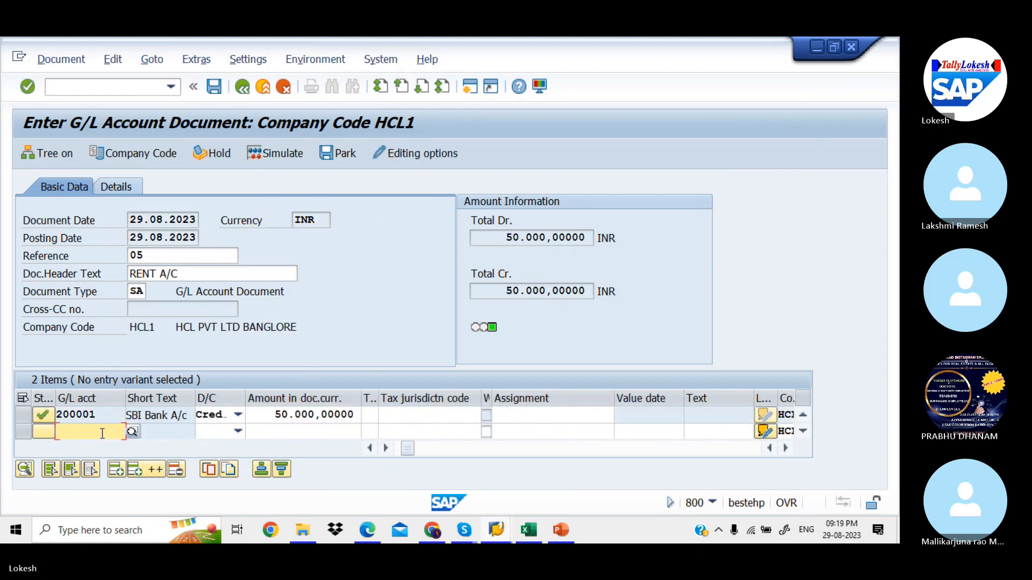
Simulate the rent document, then post it as Document 7 in company code HCL1
click(283, 155)
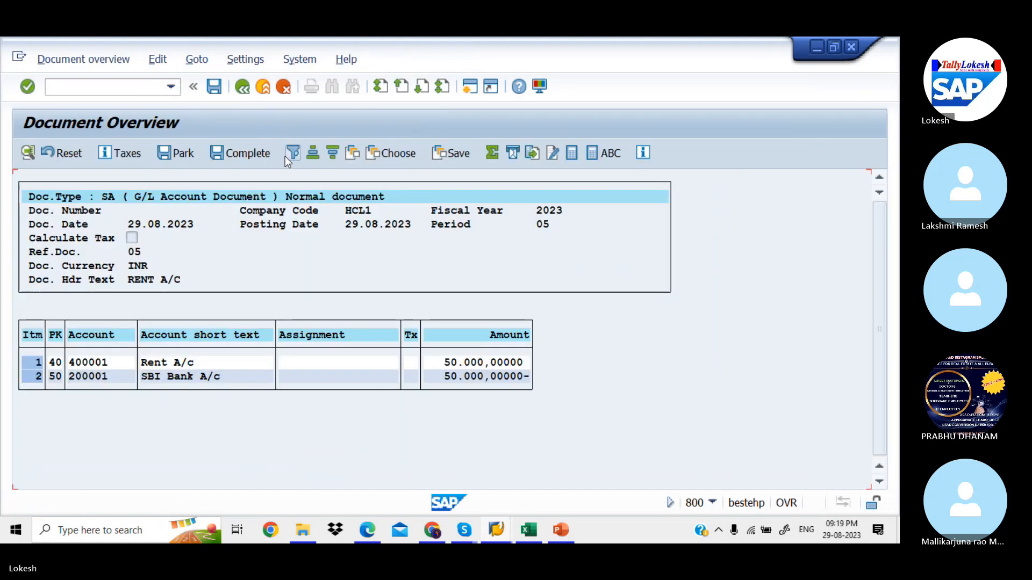
click(213, 91)
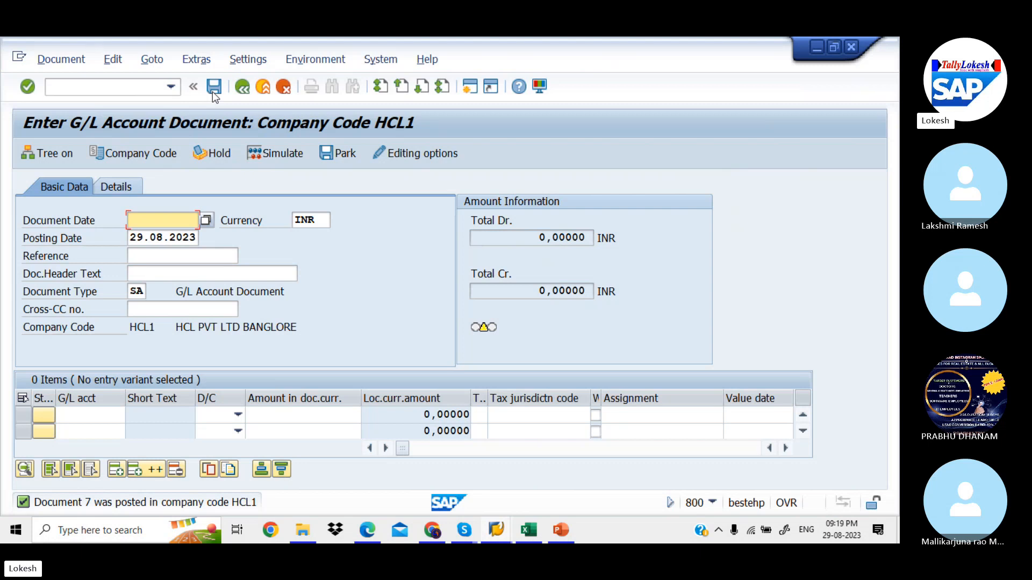
key(alt+Tab)
key(alt+Tab)
key(alt+Tab)
key(alt+Tab)
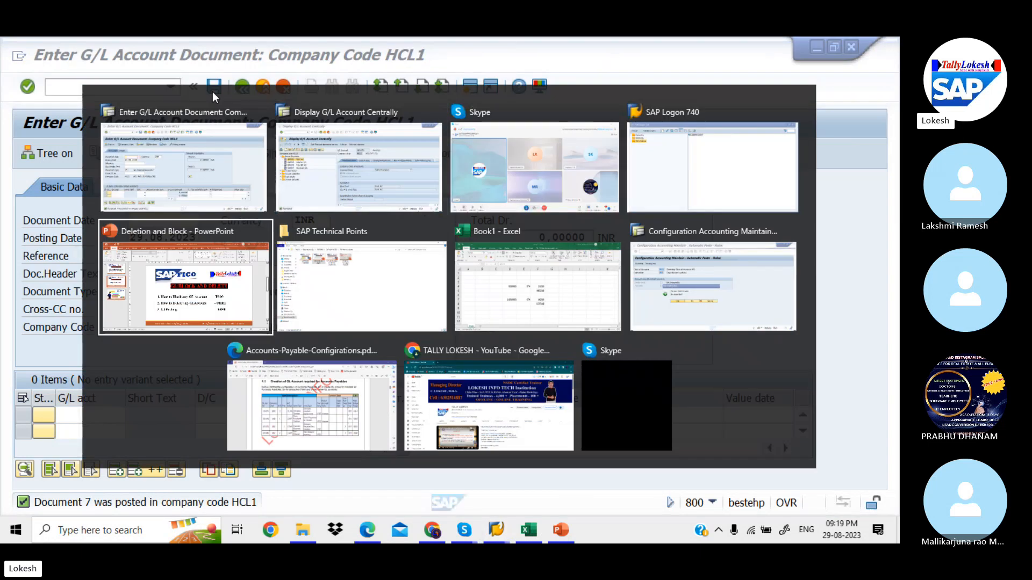
Show the GL Block and Delete rules slide, then return to account 400001 in SAP
key(Page_Up)
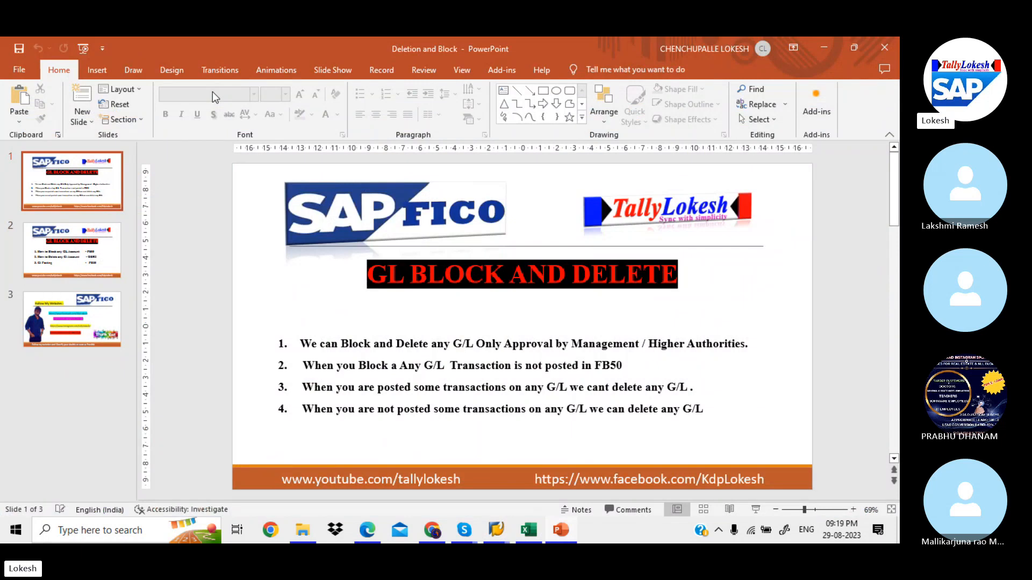
key(alt+Tab)
key(alt+Tab)
key(Tab)
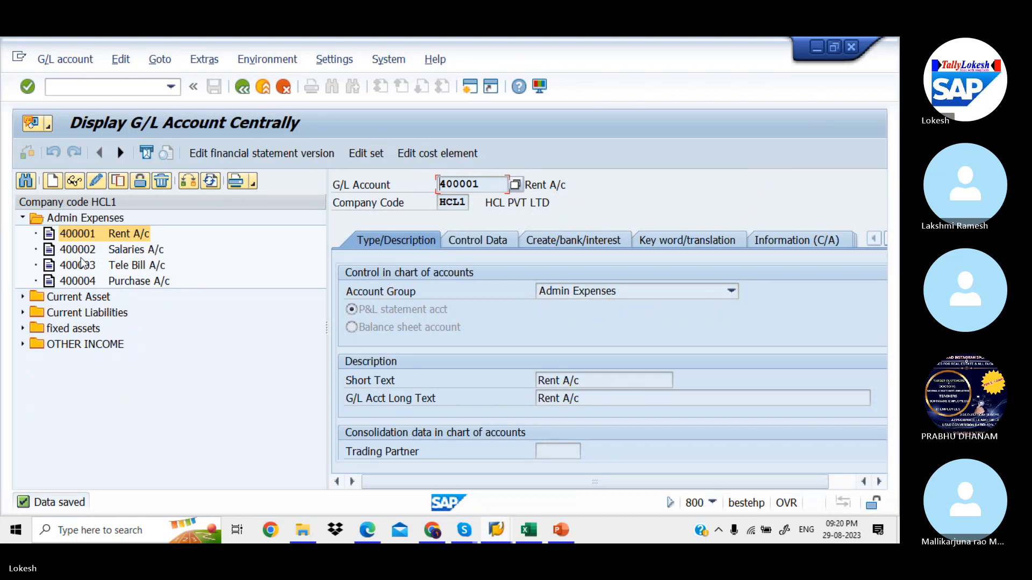
View the block settings of accounts 400004 Purchase A/c and 400003 Tele Bill A/c
click(95, 285)
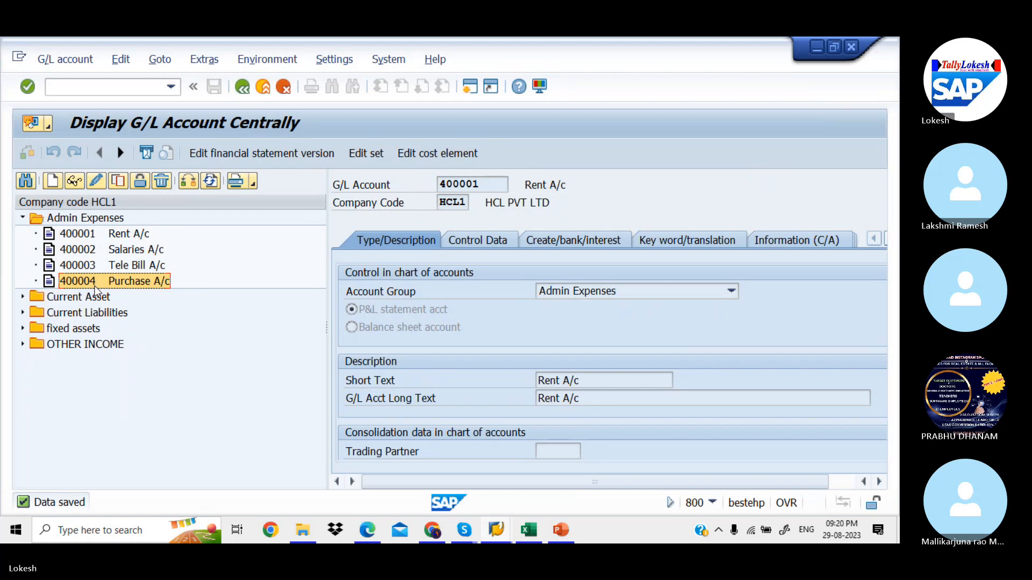
double_click(94, 286)
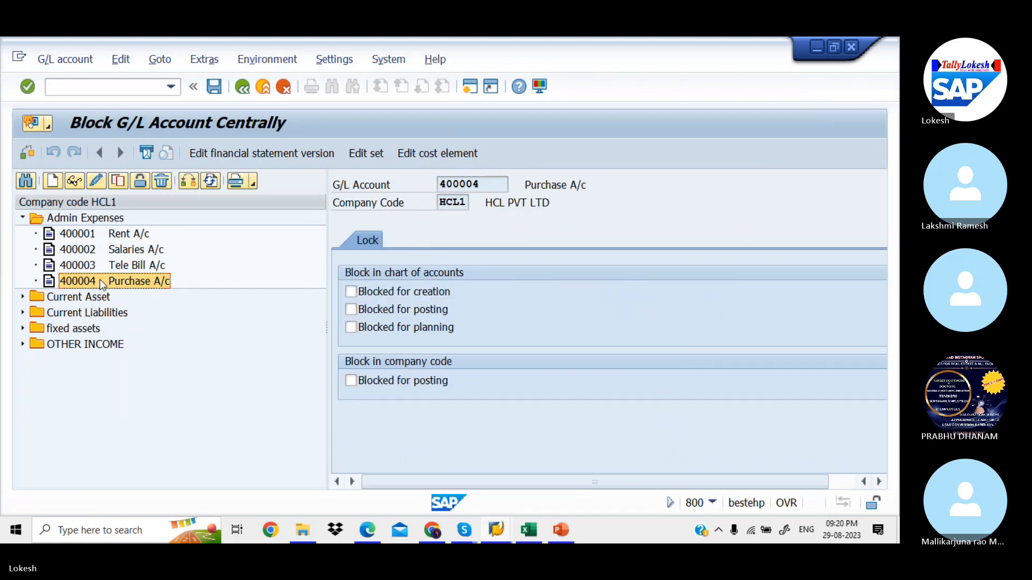
double_click(104, 265)
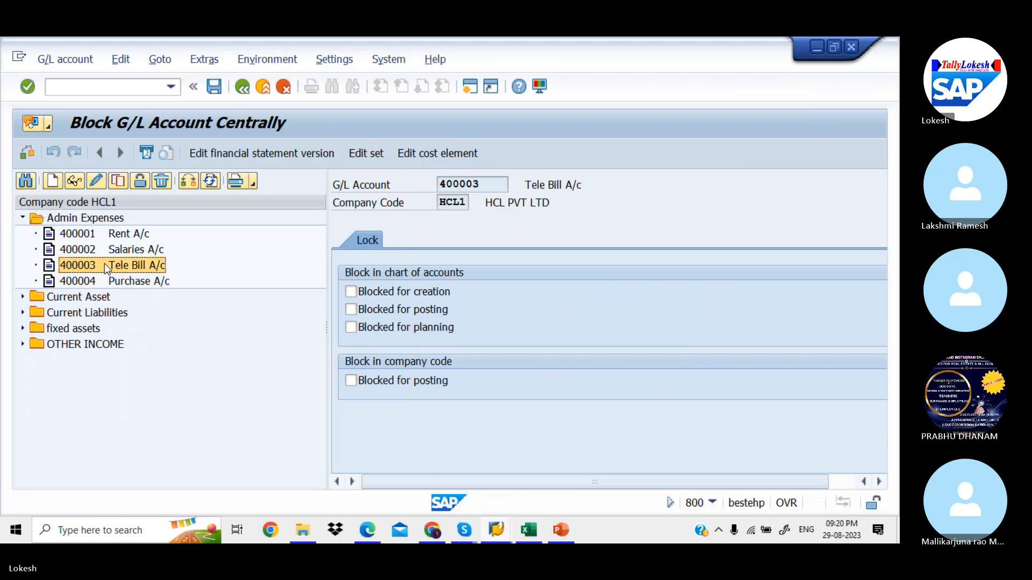
Start a fresh central G/L account edit screen with /NFS00
click(125, 90)
text(/N)
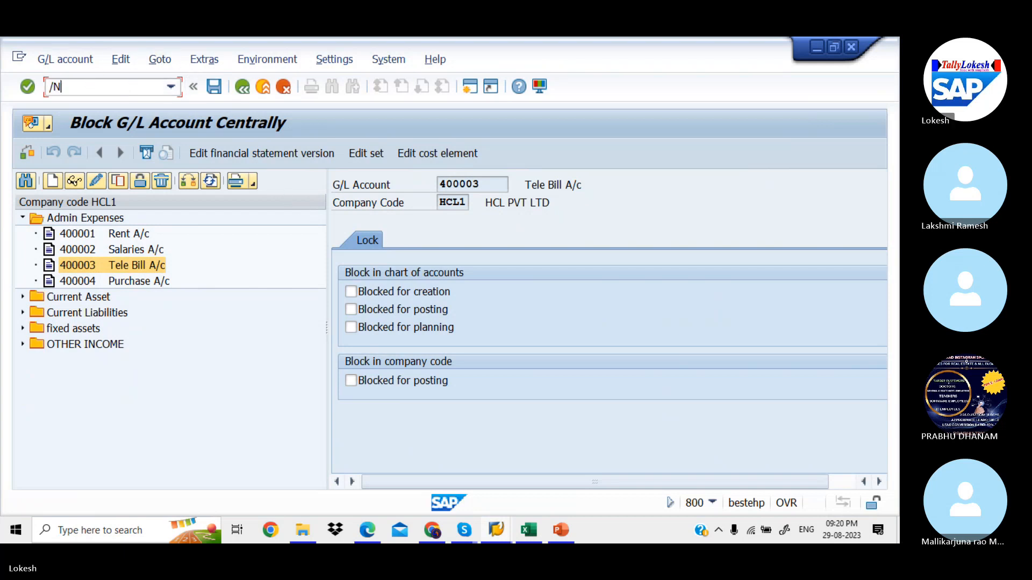
text(FS00)
key(Return)
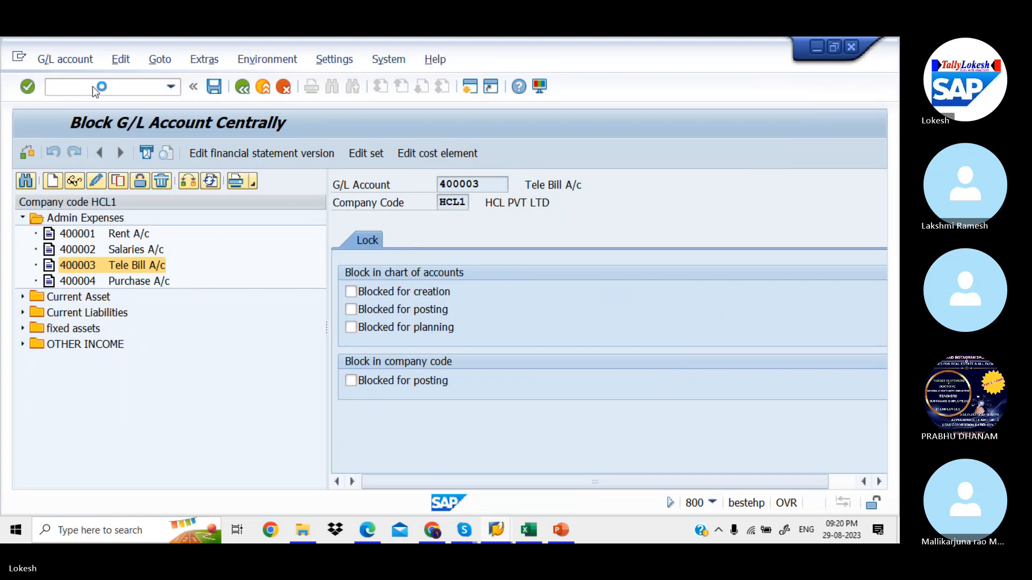
Copy account 400004 under Admin Expenses to create new account 400005
click(22, 218)
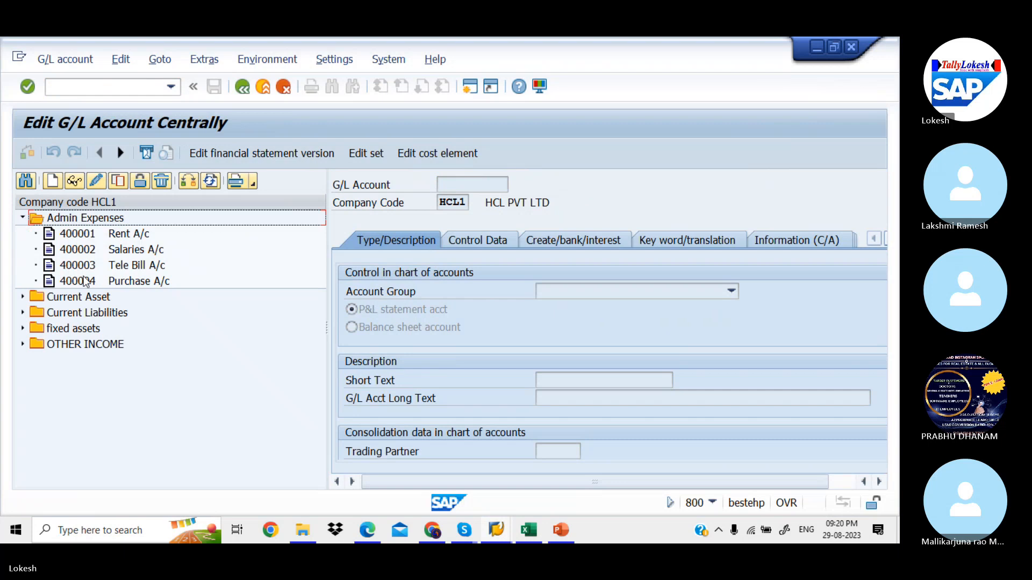
click(81, 281)
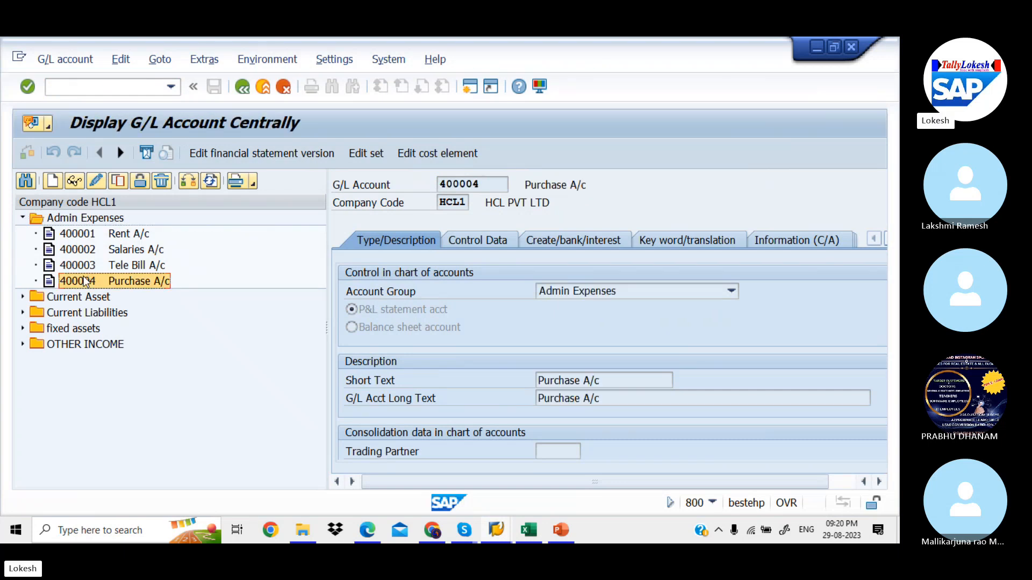
right_click(83, 282)
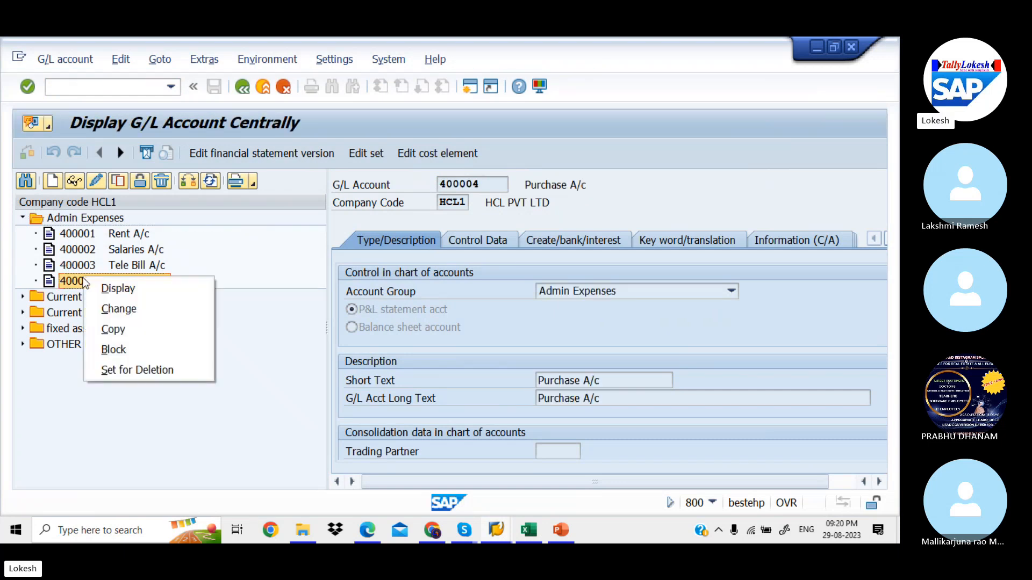
click(143, 328)
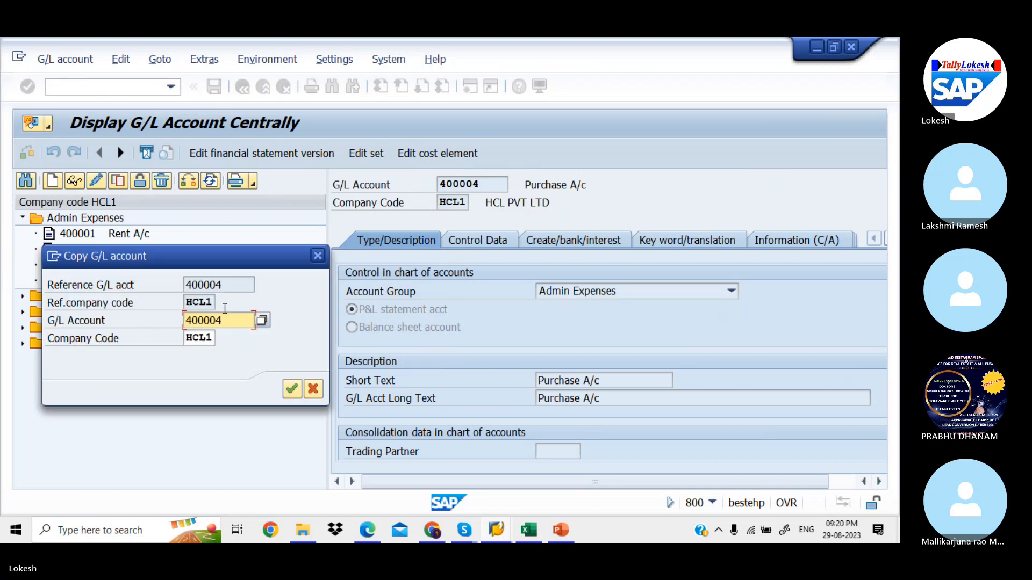
key(BackSpace)
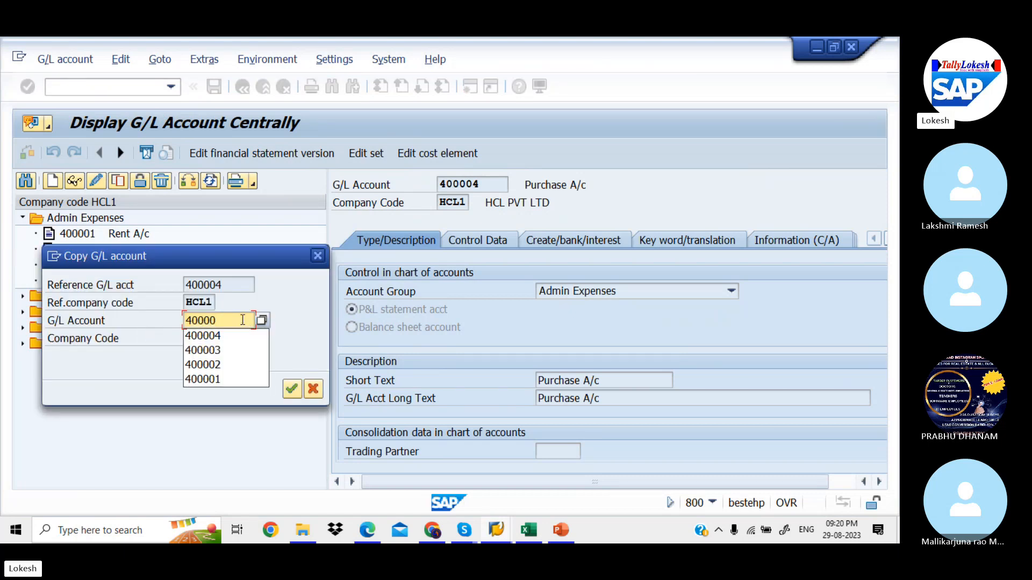
text(5)
key(Return)
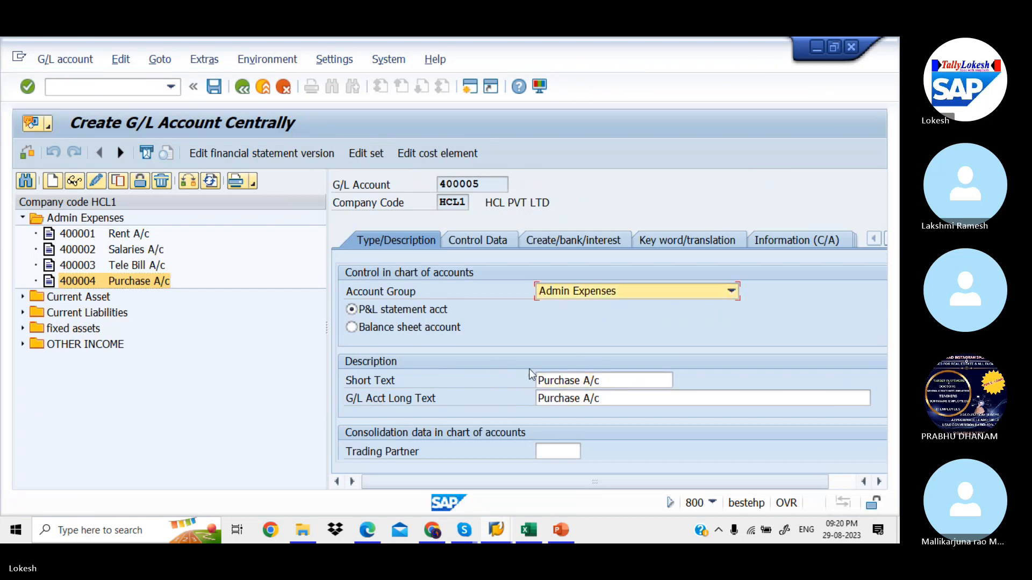
Set both the short and long text of 400005 to Postage A/c
drag(612, 381, 461, 373)
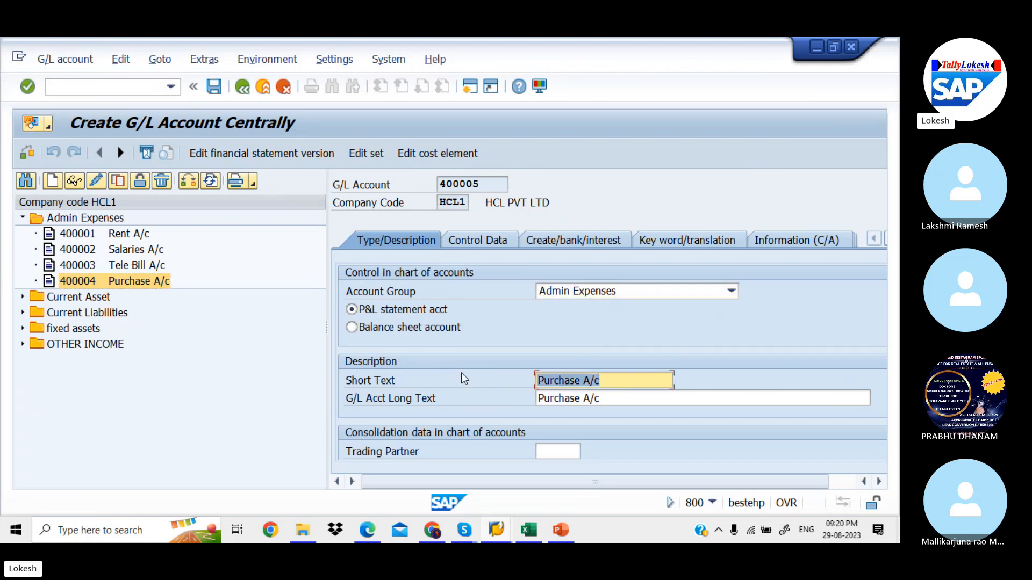
key(BackSpace)
text(P)
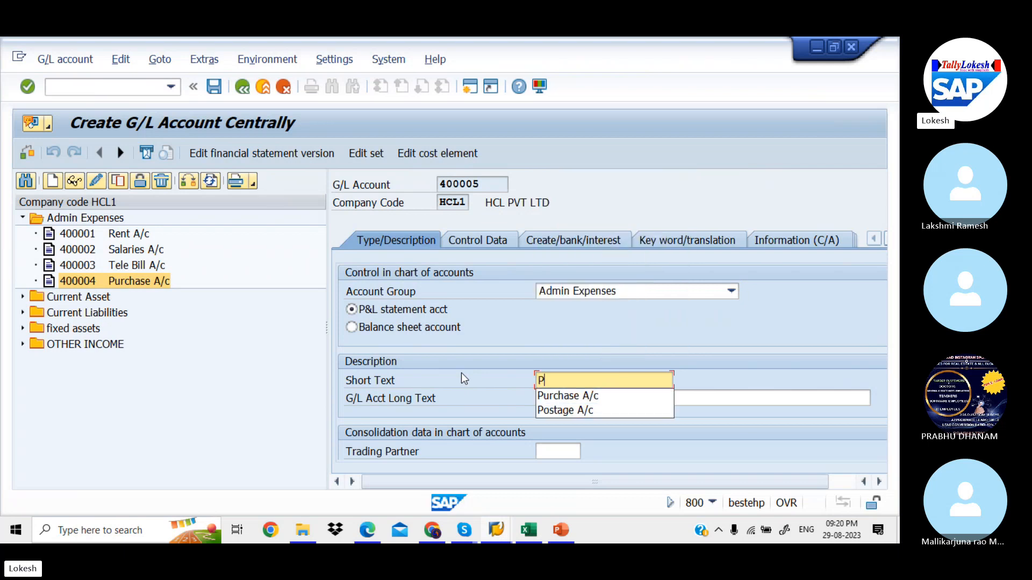
key(Down)
key(Down)
key(Tab)
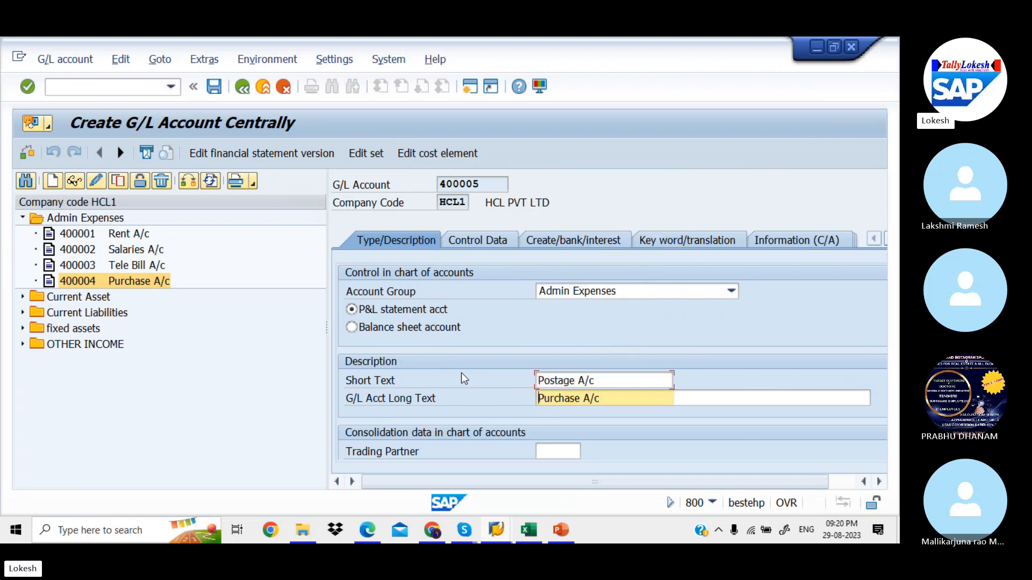
drag(608, 398, 480, 406)
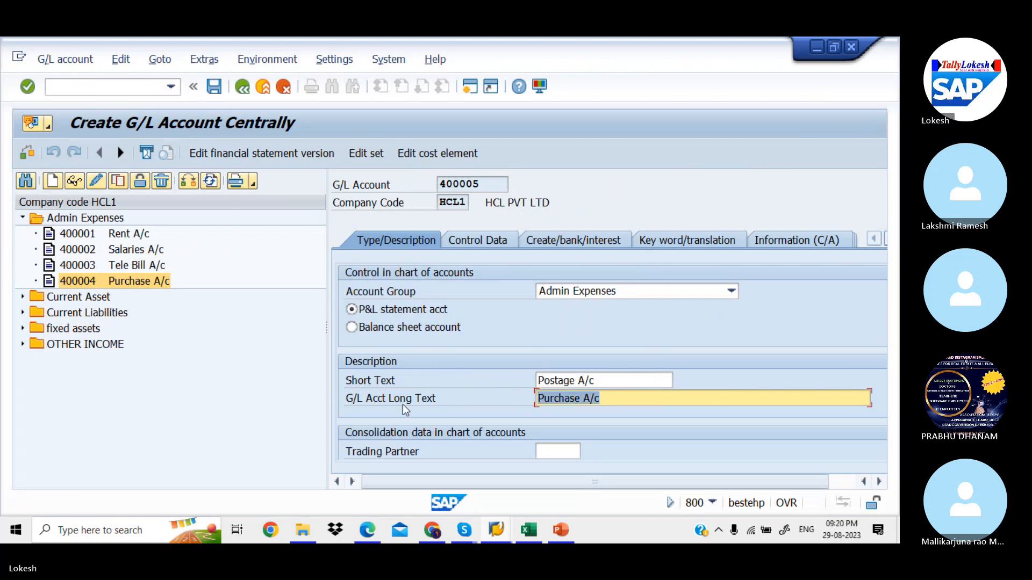
text(po)
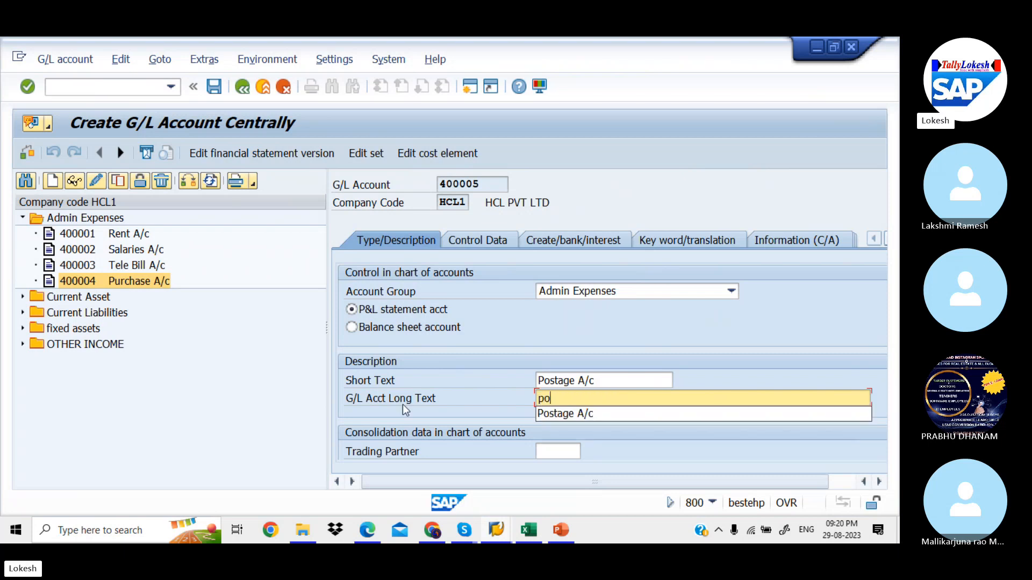
key(Down)
key(Tab)
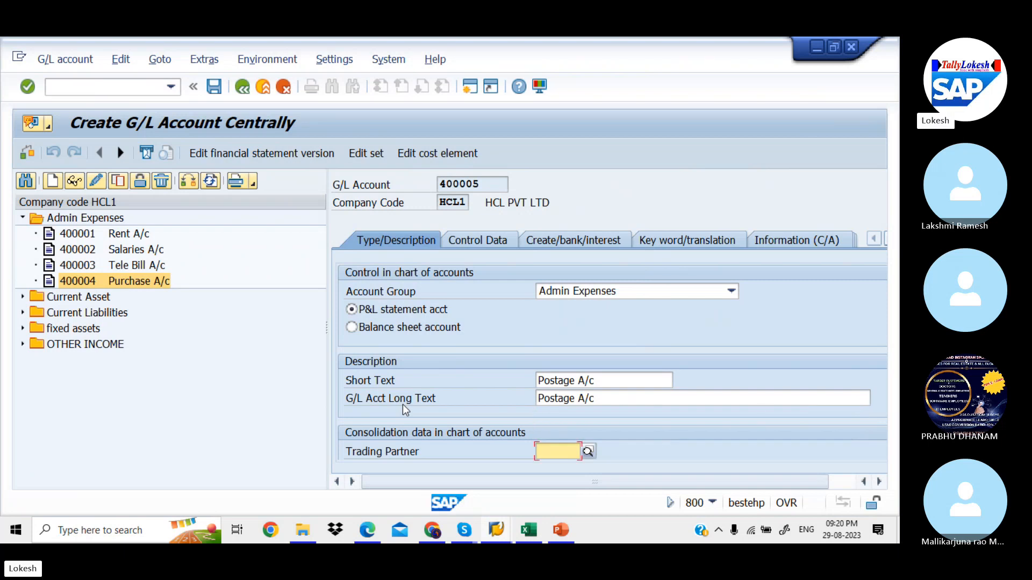
Check the control data (currency INR) and save the new Postage A/c account
click(475, 240)
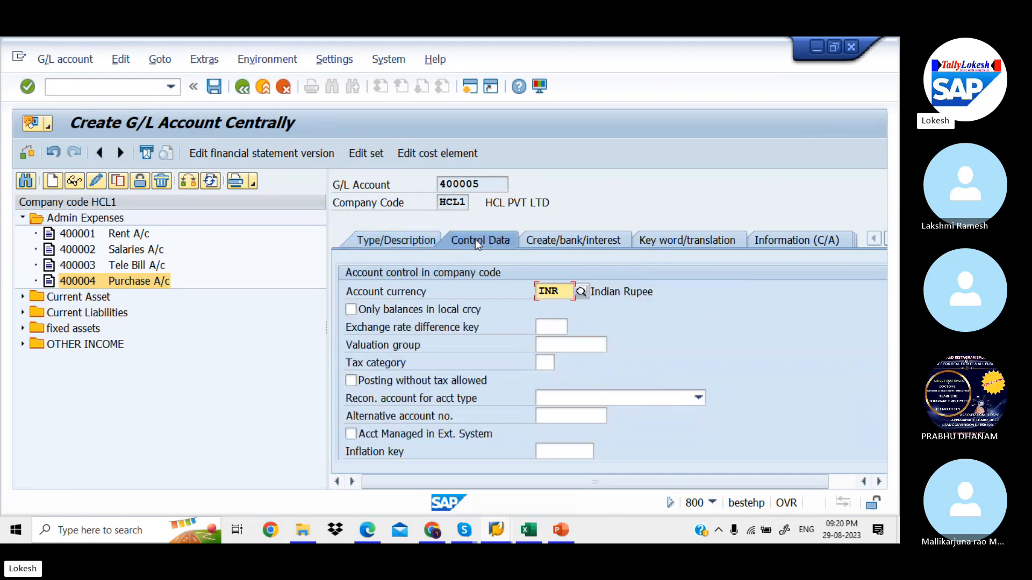
click(559, 239)
click(430, 239)
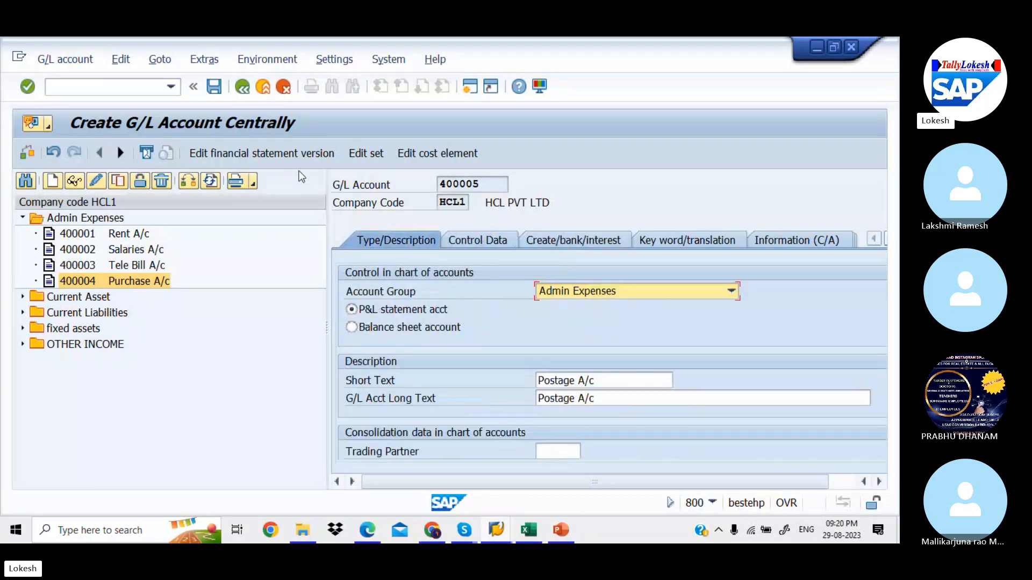
click(221, 87)
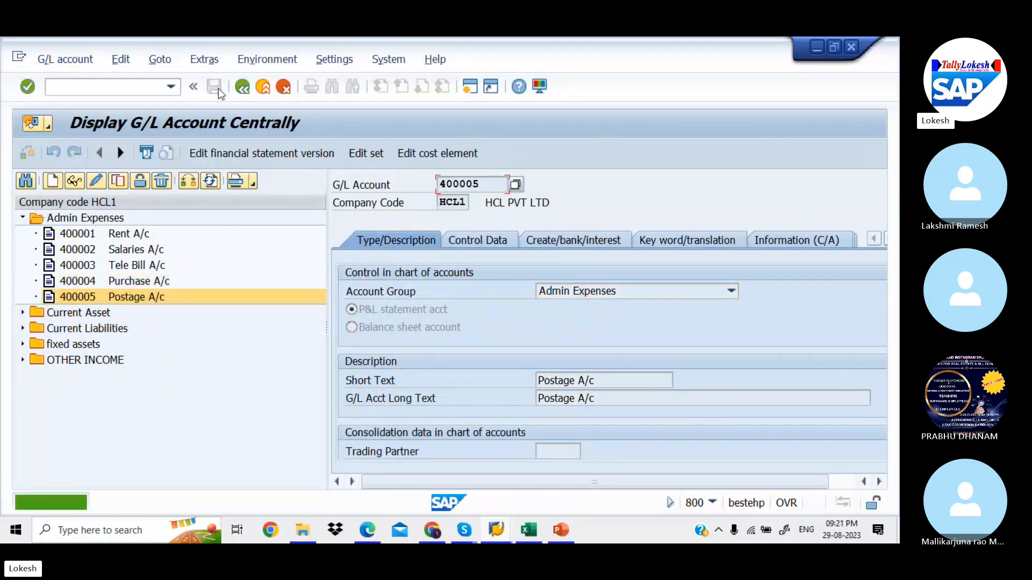
Review accounts 400001 and 400005 in the tree, then show the GL Block and Delete slide
click(130, 235)
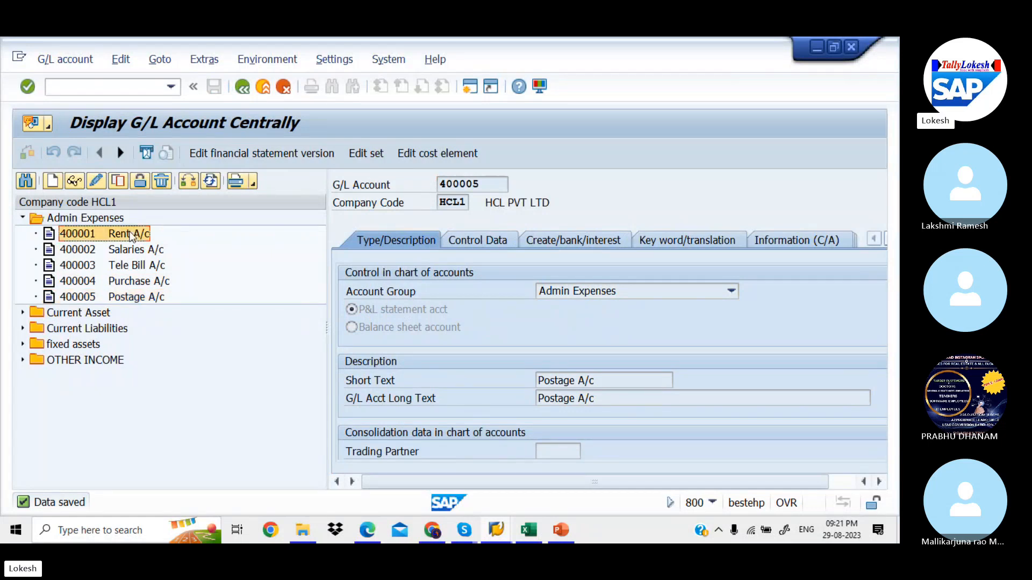
click(131, 300)
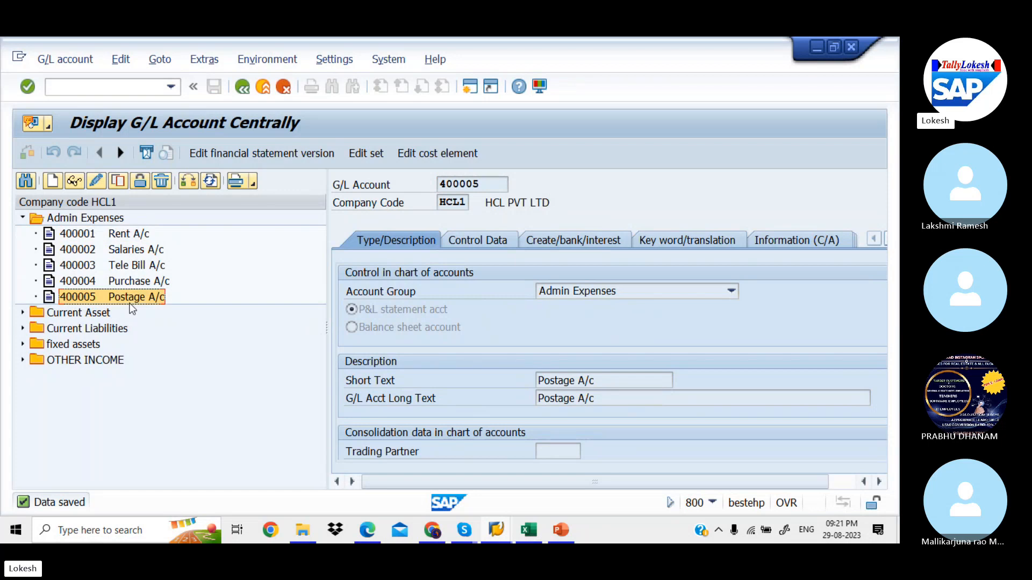
key(alt+Tab)
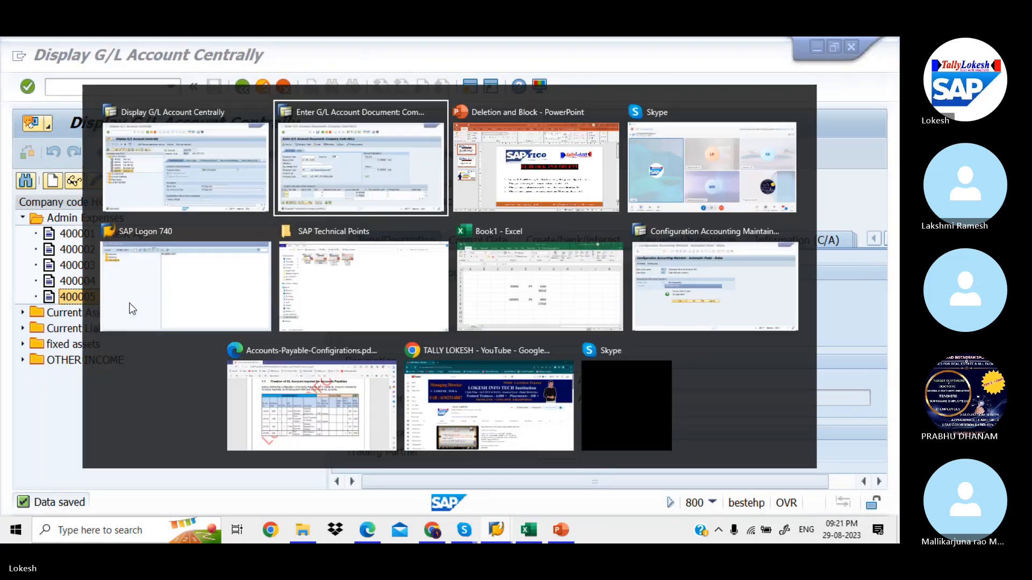
key(alt+Tab)
key(alt+Tab)
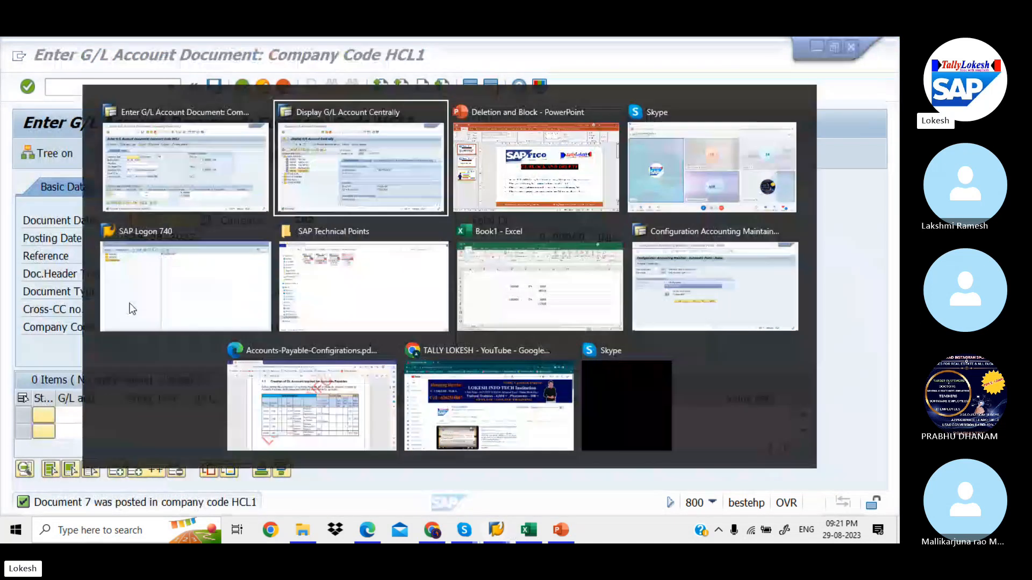
key(Down)
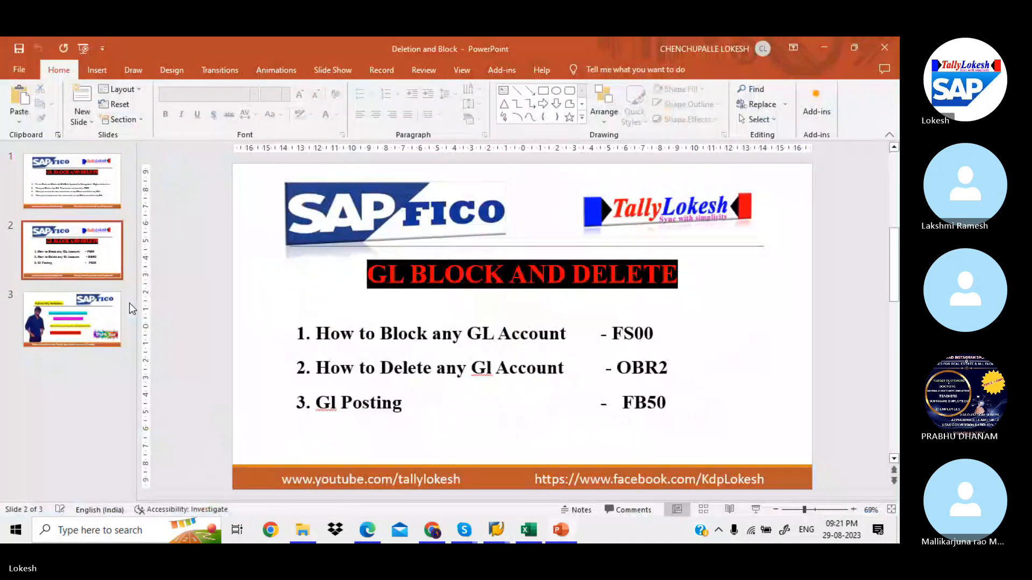
Open transaction OBR2 (Deleting Master Data) and leave its vendor and G/L account ranges empty
key(alt+Tab)
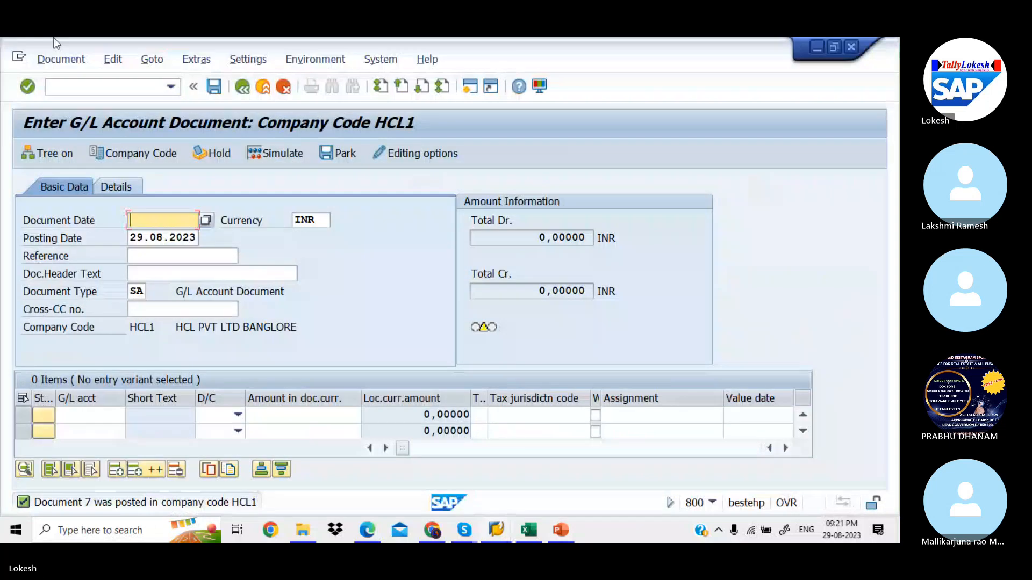
click(111, 86)
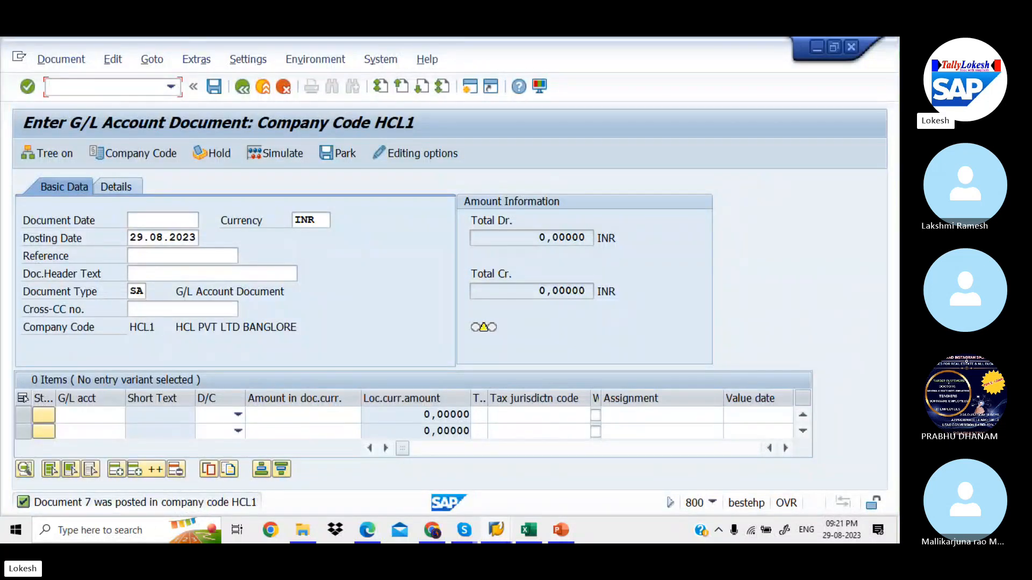
text(/nobr2)
key(Return)
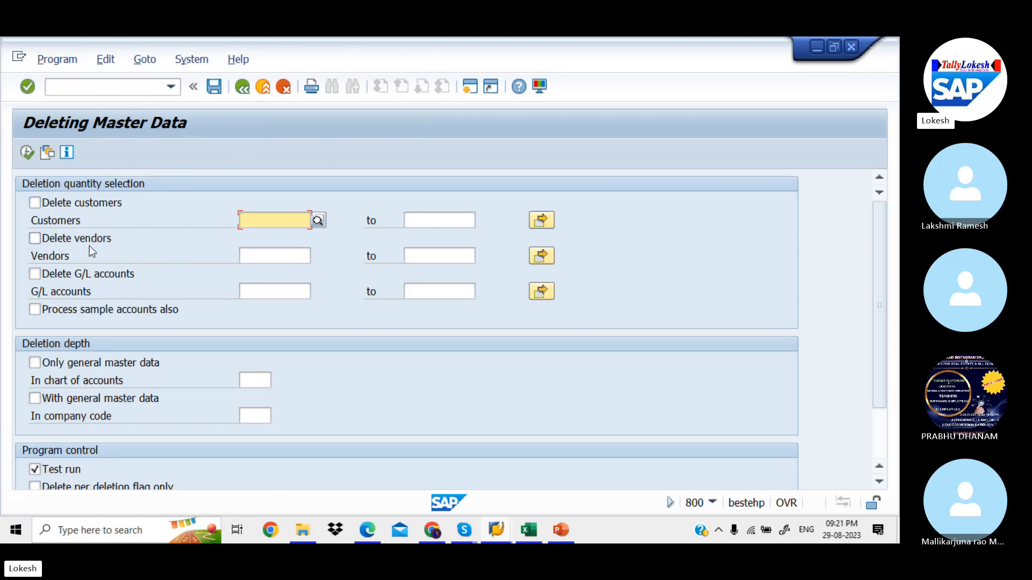
click(243, 255)
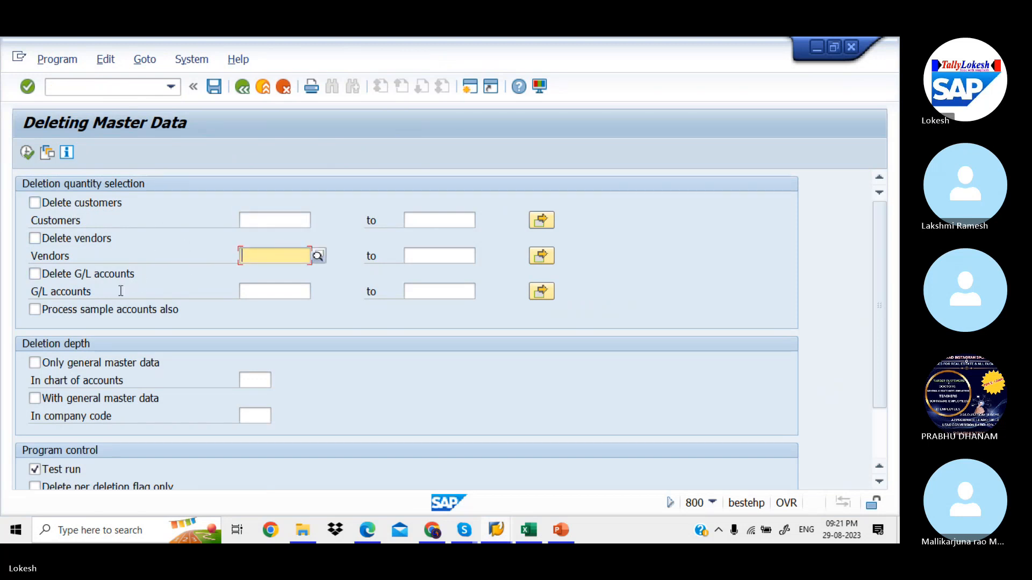
click(277, 288)
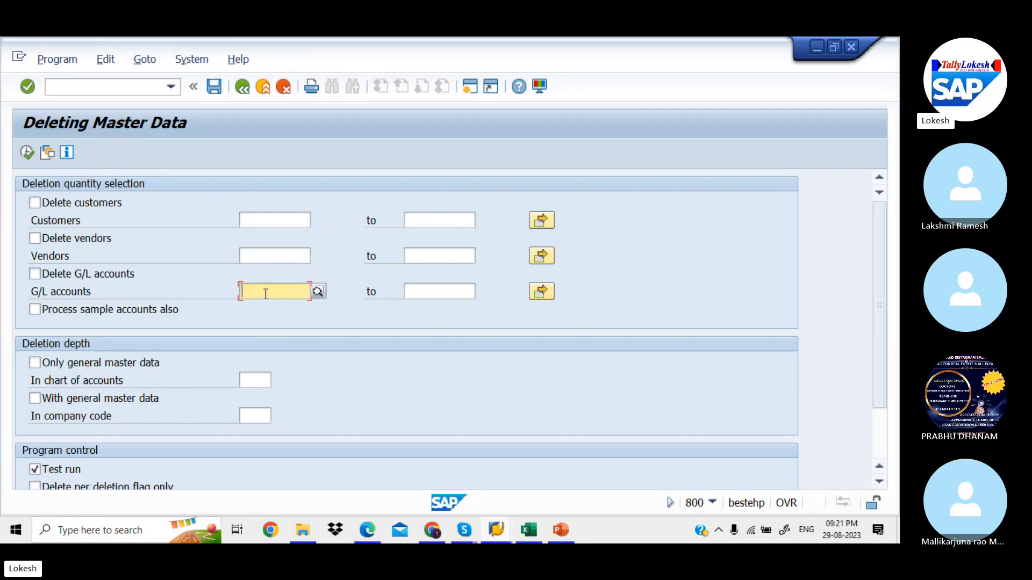
key(alt+Tab)
key(alt+Tab)
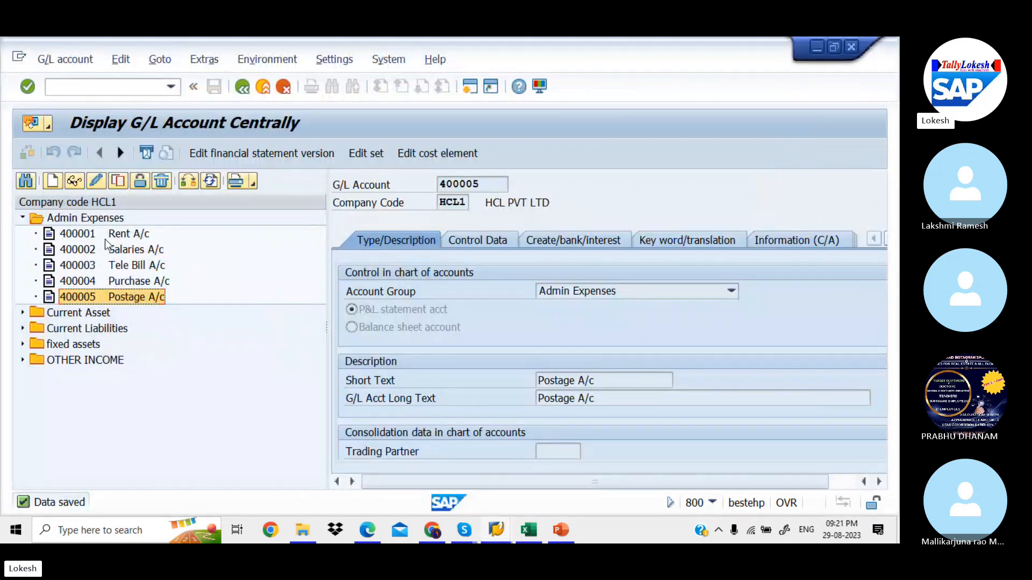
key(alt+Tab)
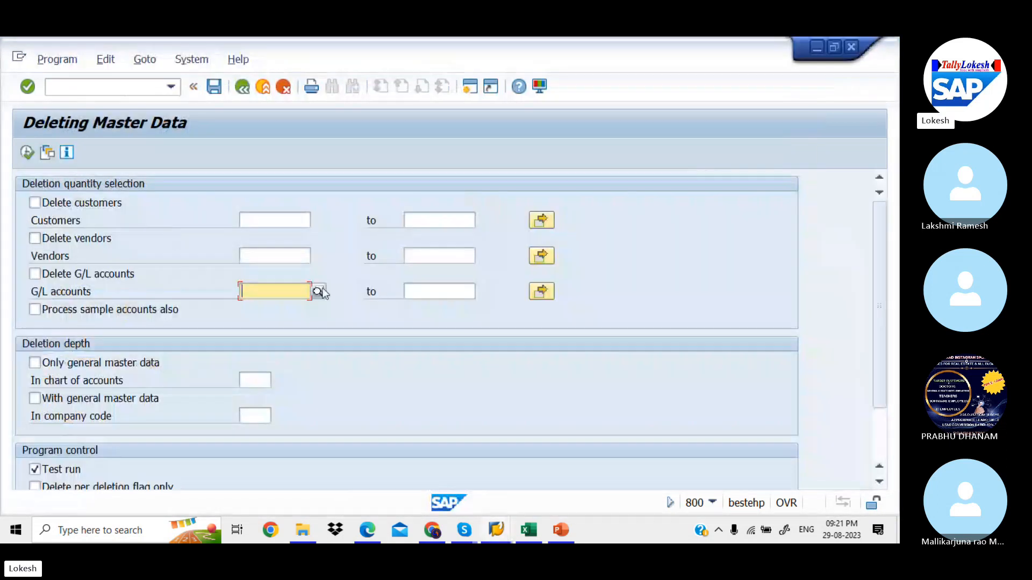
Enter G/L account 400001 and company code HCL1 in the deletion selection
text(400)
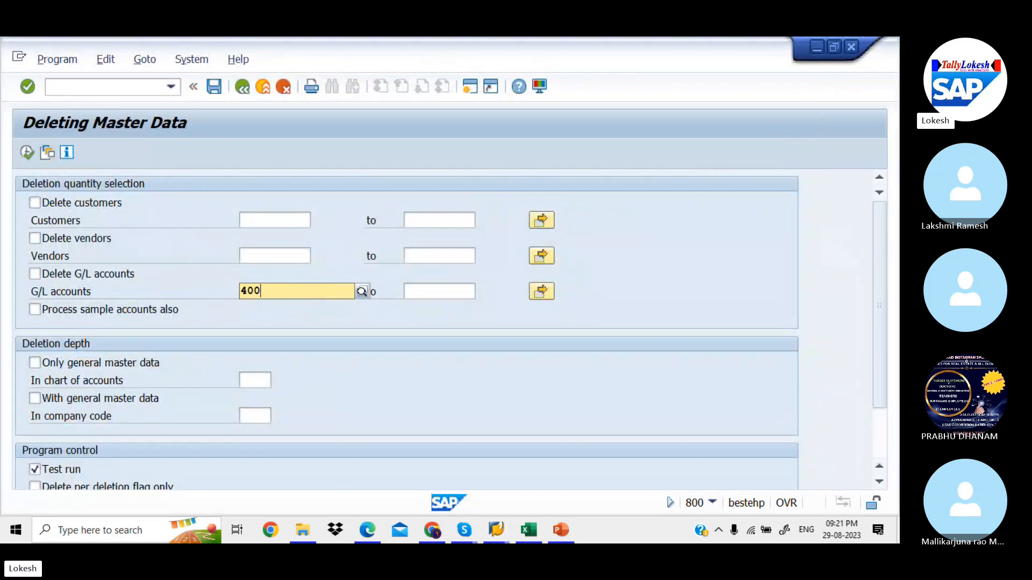
text(001)
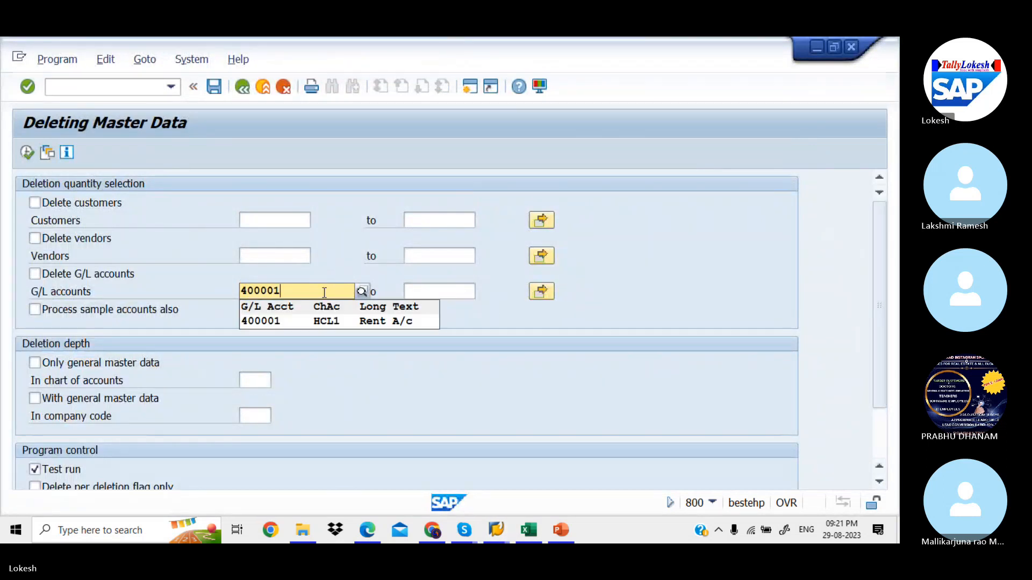
click(316, 320)
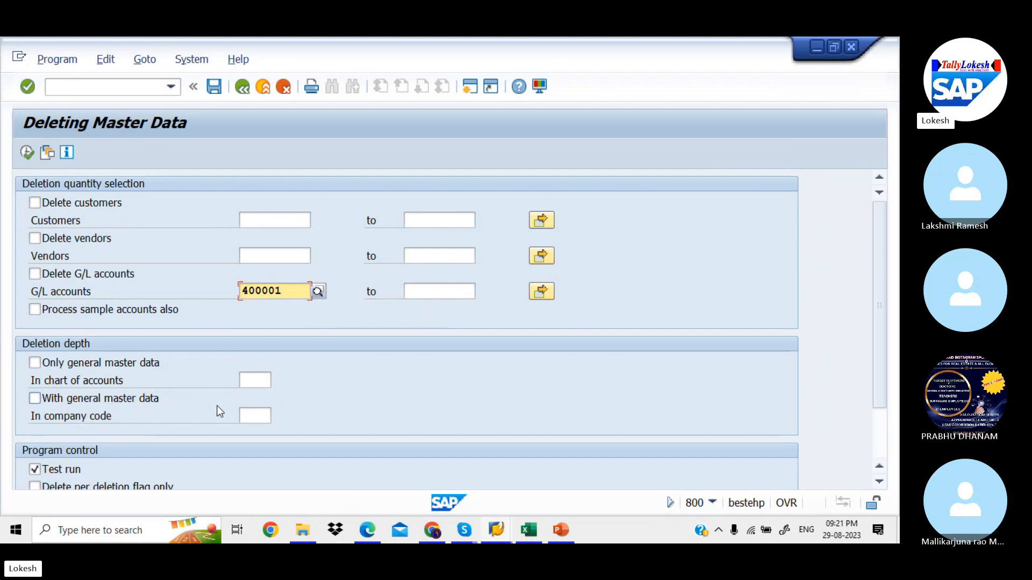
click(253, 418)
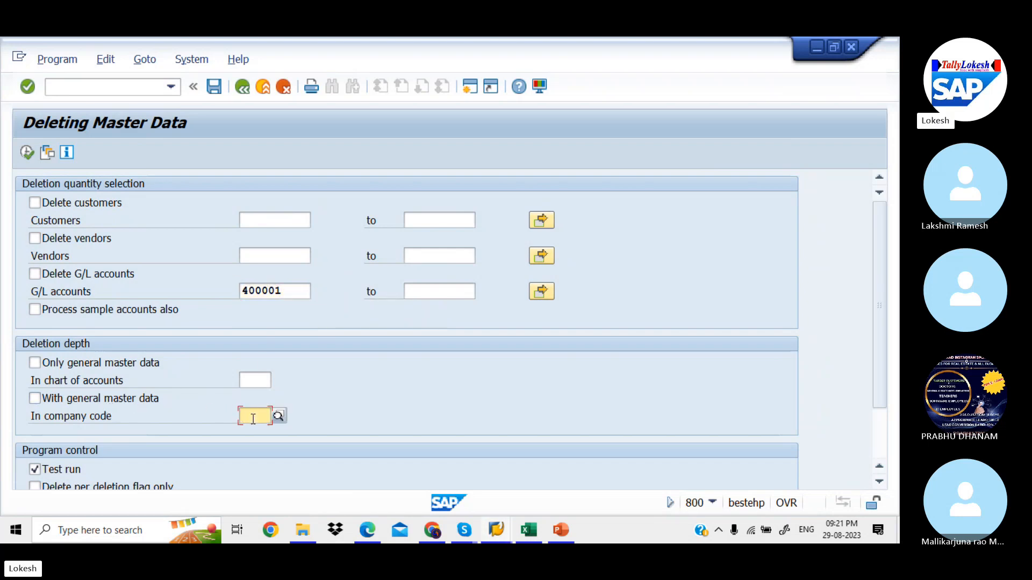
text(hcl1)
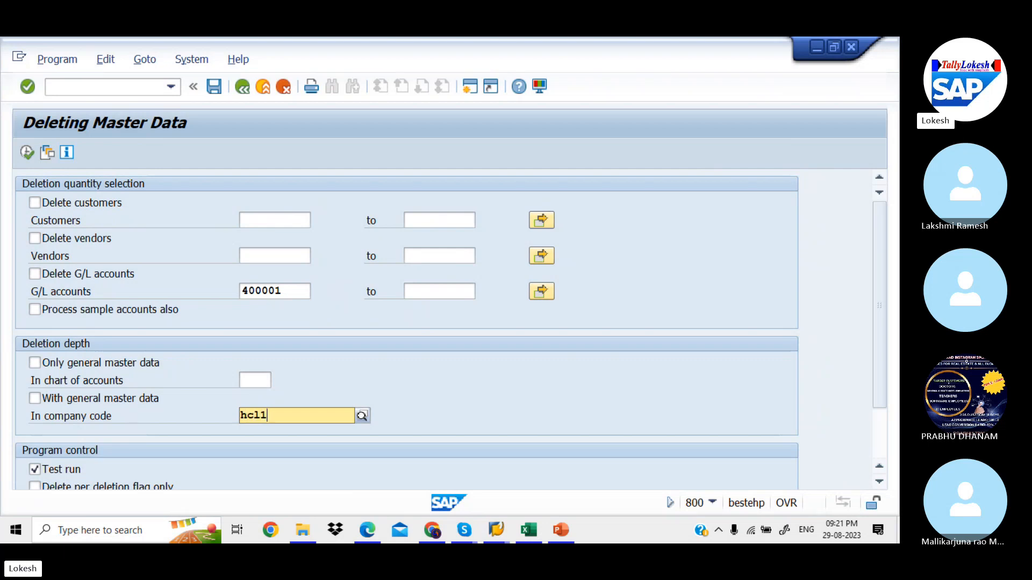
click(280, 445)
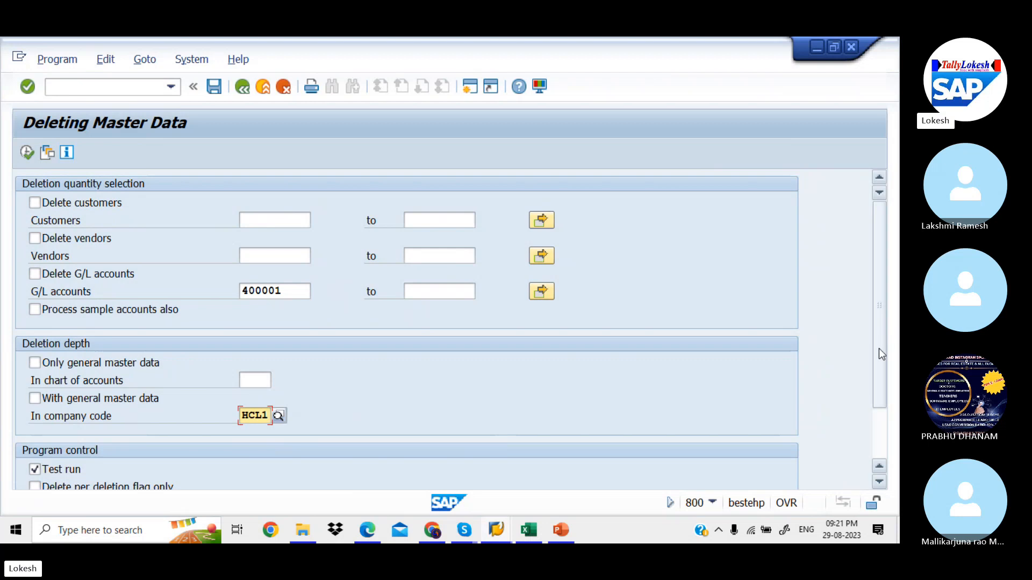
drag(878, 348, 879, 398)
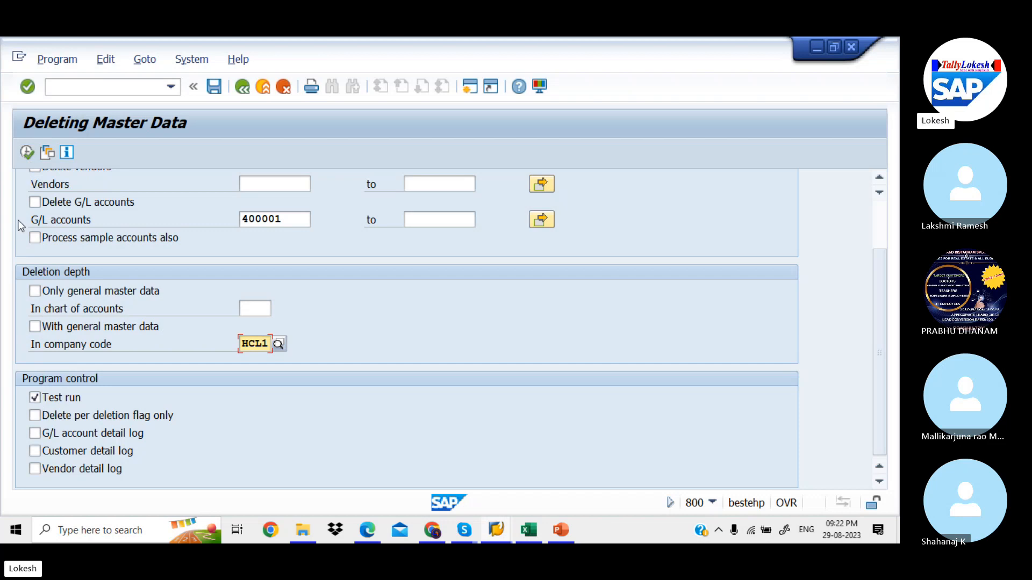
Tick Delete G/L accounts and With general master data, then execute the test run
click(26, 155)
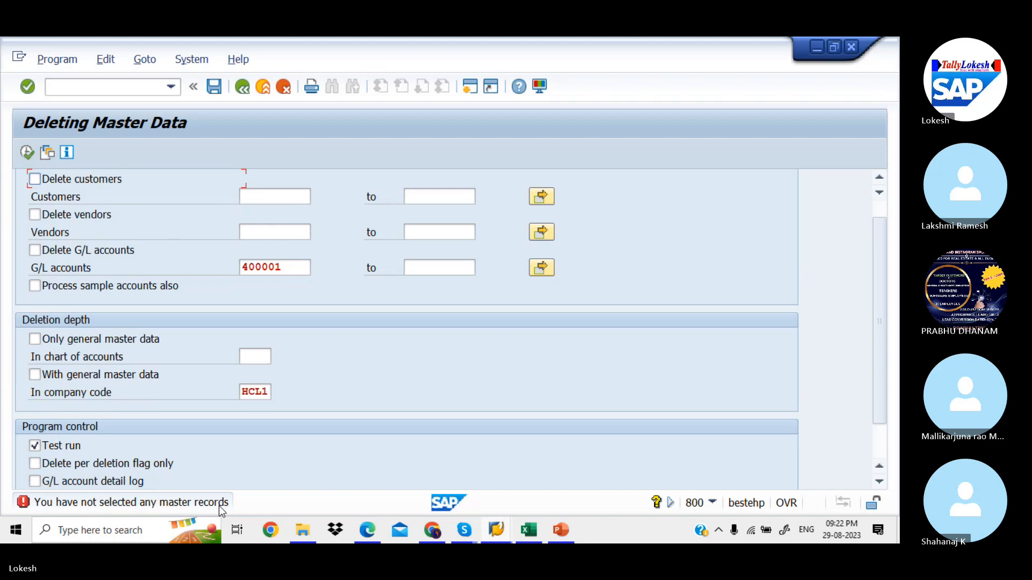
click(36, 250)
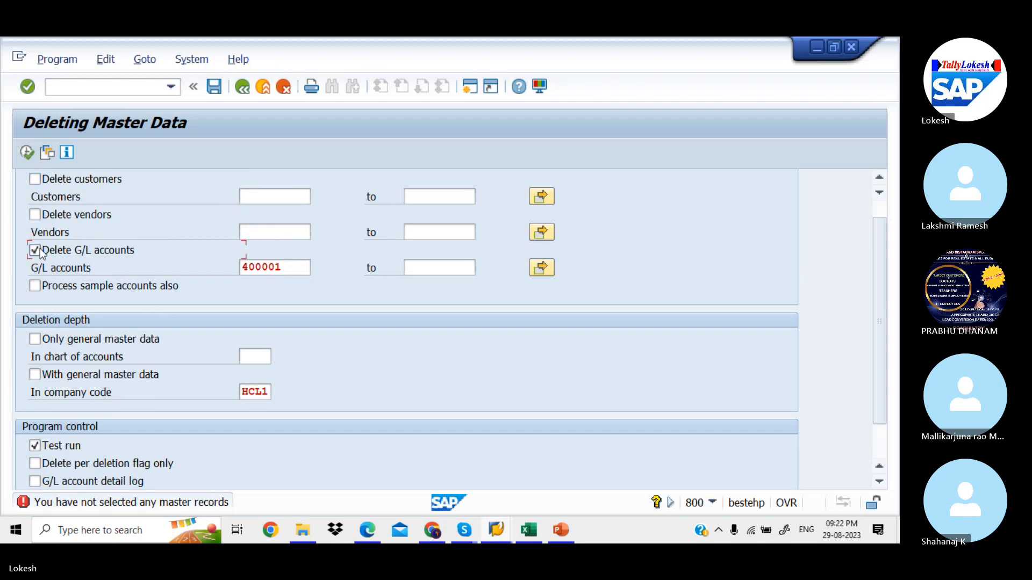
click(35, 375)
click(28, 152)
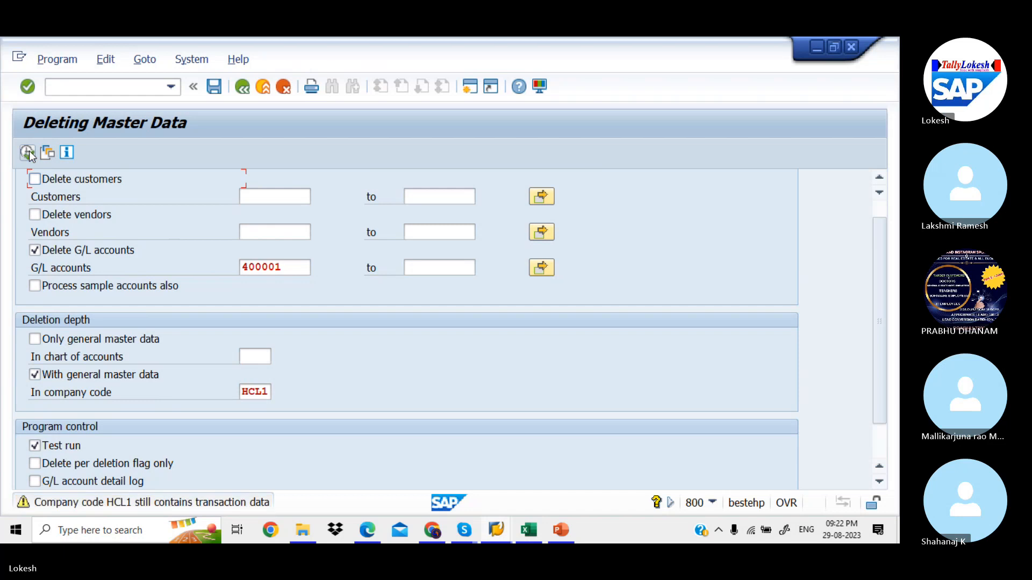
click(28, 153)
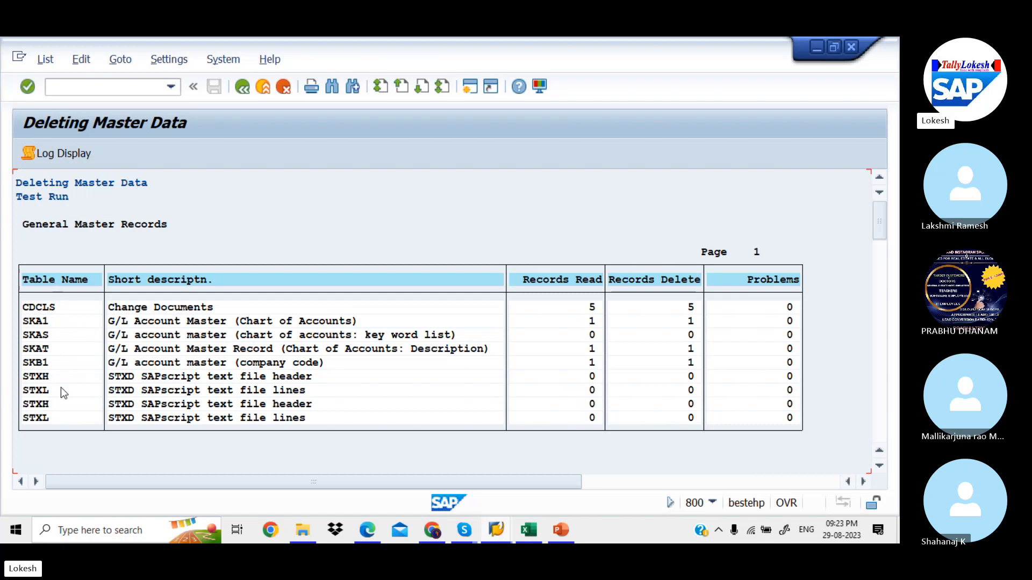
click(247, 91)
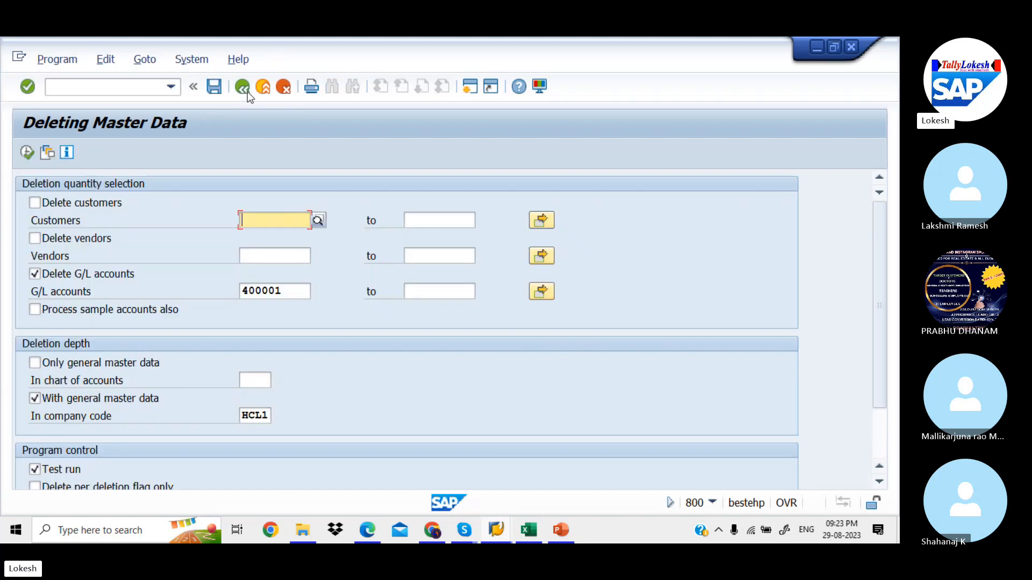
Untick Test run and execute; dismiss the error that HCL1 still contains transaction data
click(37, 470)
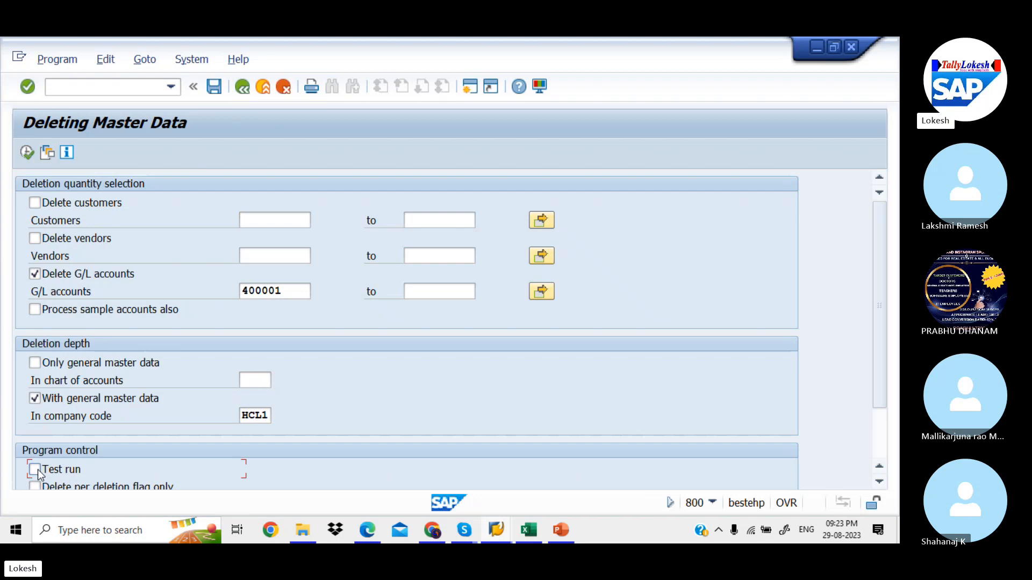
click(28, 153)
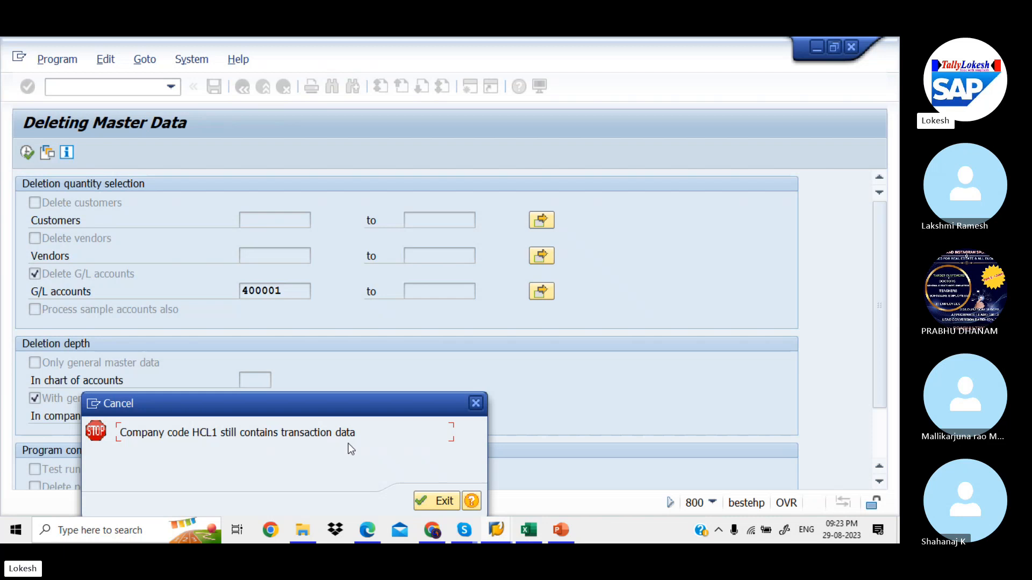
click(433, 502)
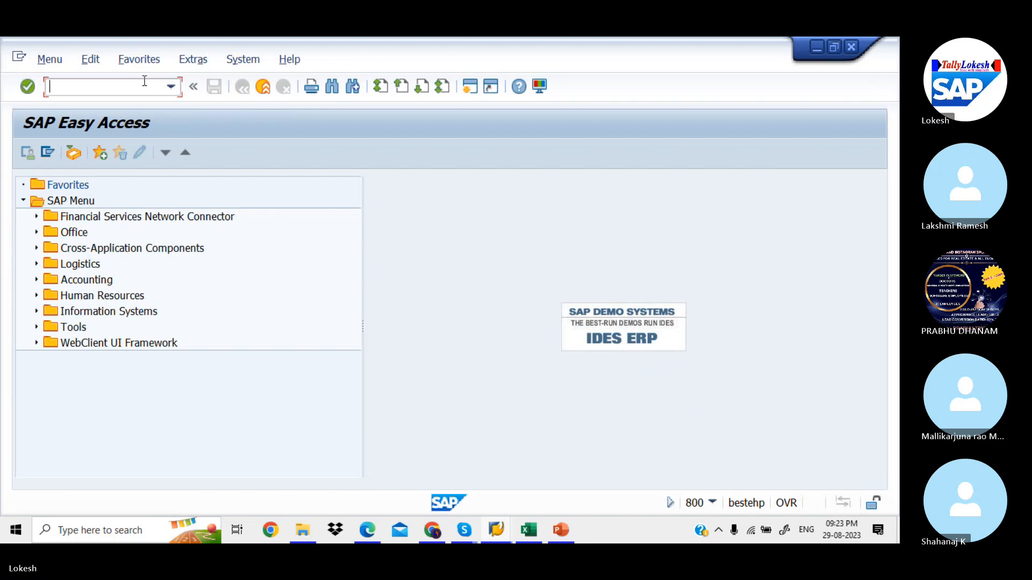
Open OBR2 again from SAP Easy Access
key(alt+Tab)
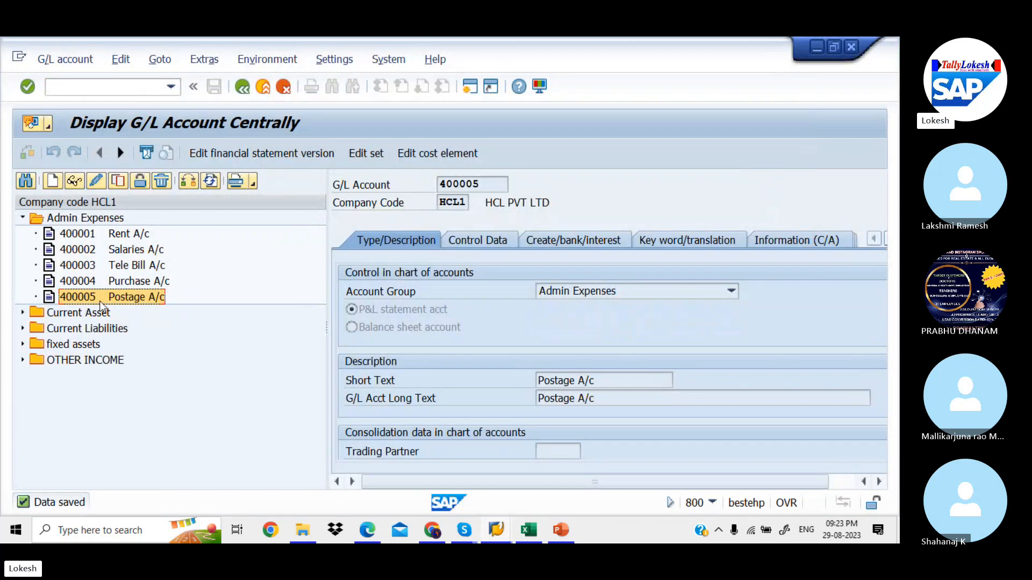
key(alt+Tab)
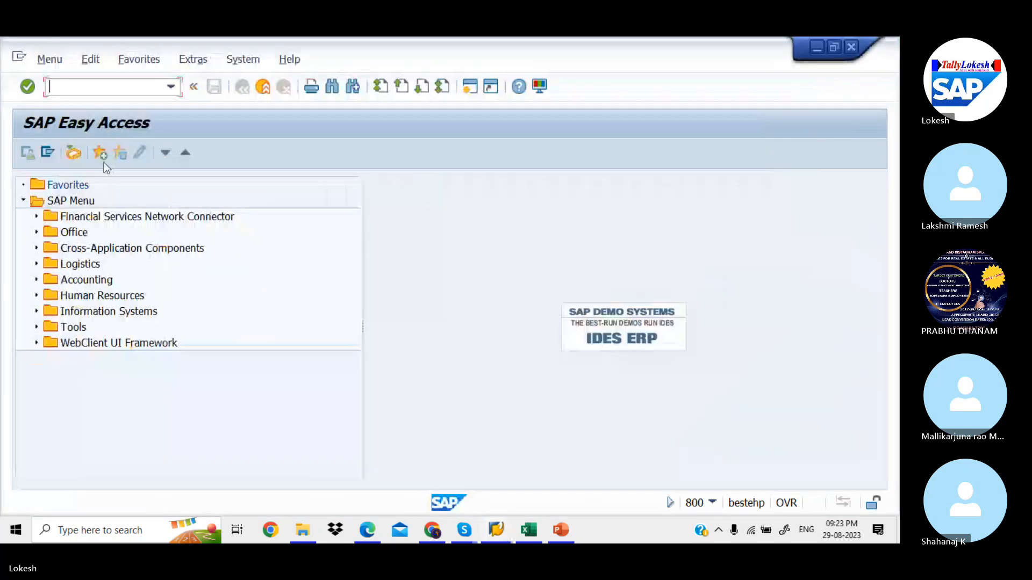
text(OB)
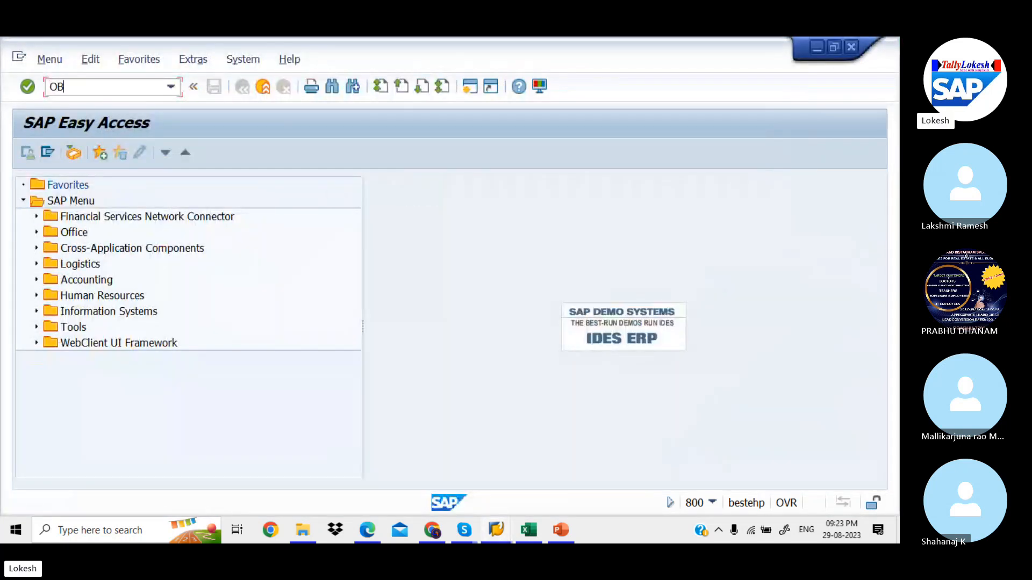
text(R2)
key(Return)
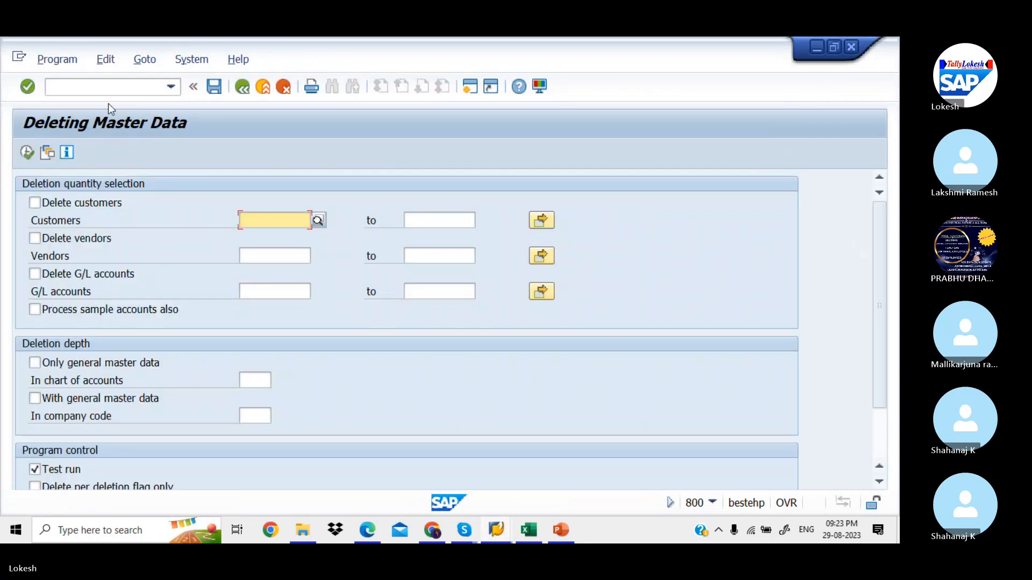
Select G/L account 400005 Postage A/c with general master data in company code HCL1
click(43, 280)
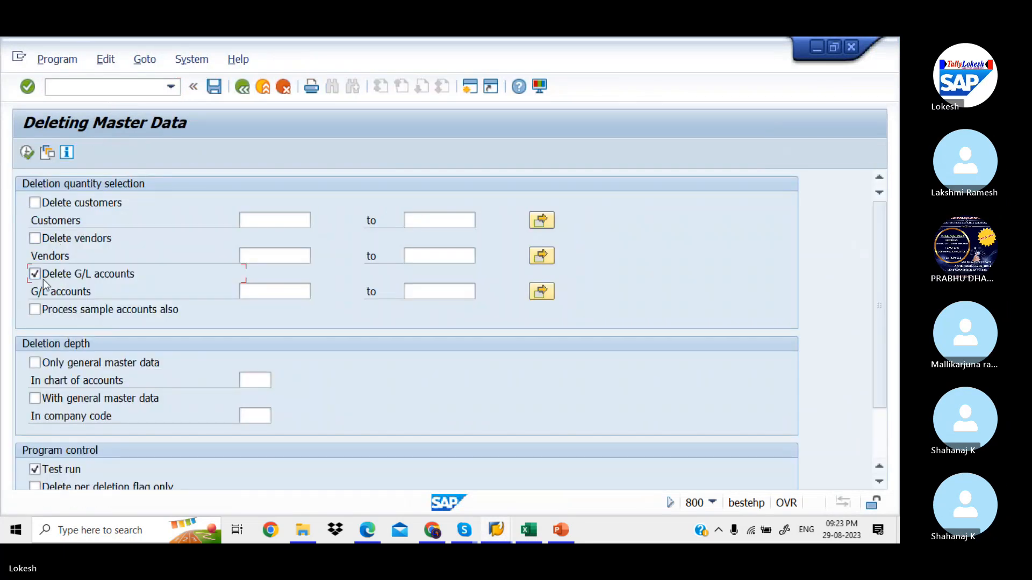
click(252, 293)
text(400005)
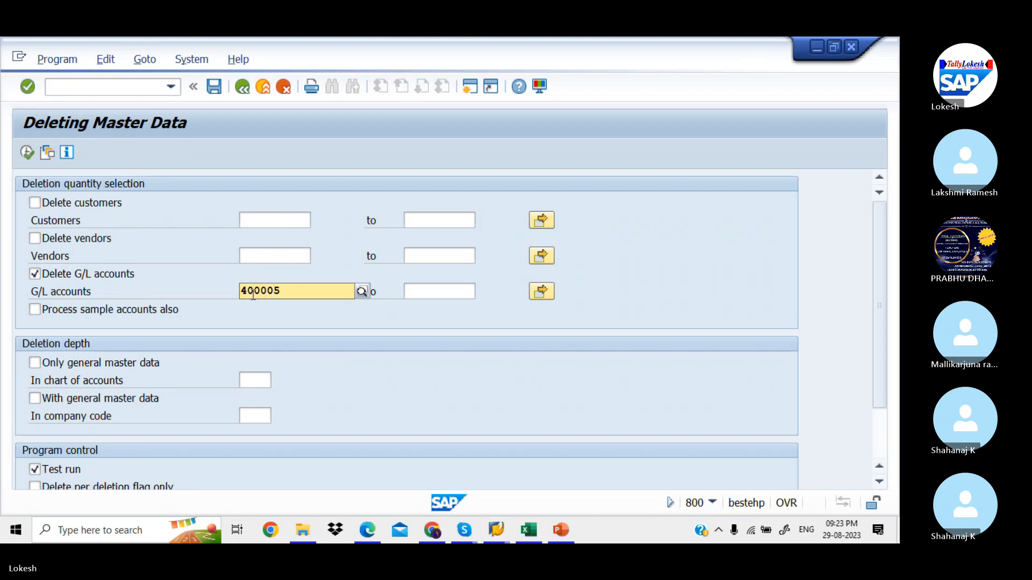
key(Down)
key(Tab)
key(Tab)
key(Tab)
key(Tab)
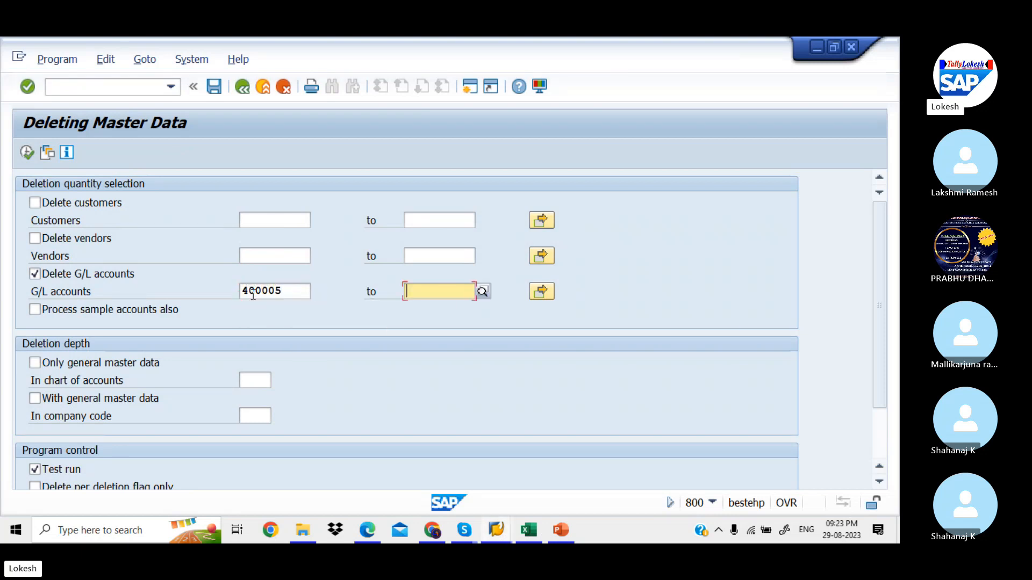
key(Tab)
key(Tab)
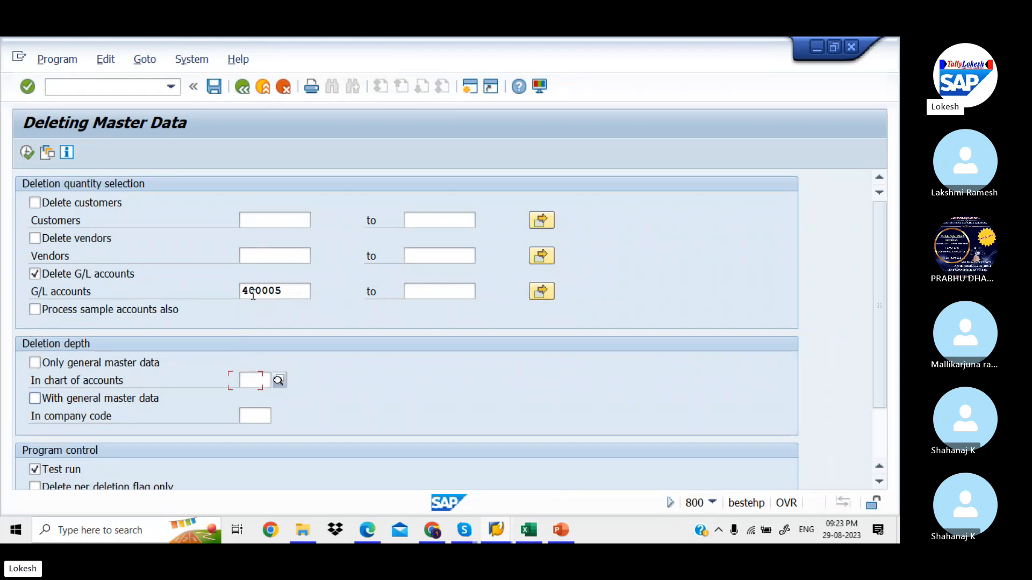
click(37, 398)
click(253, 417)
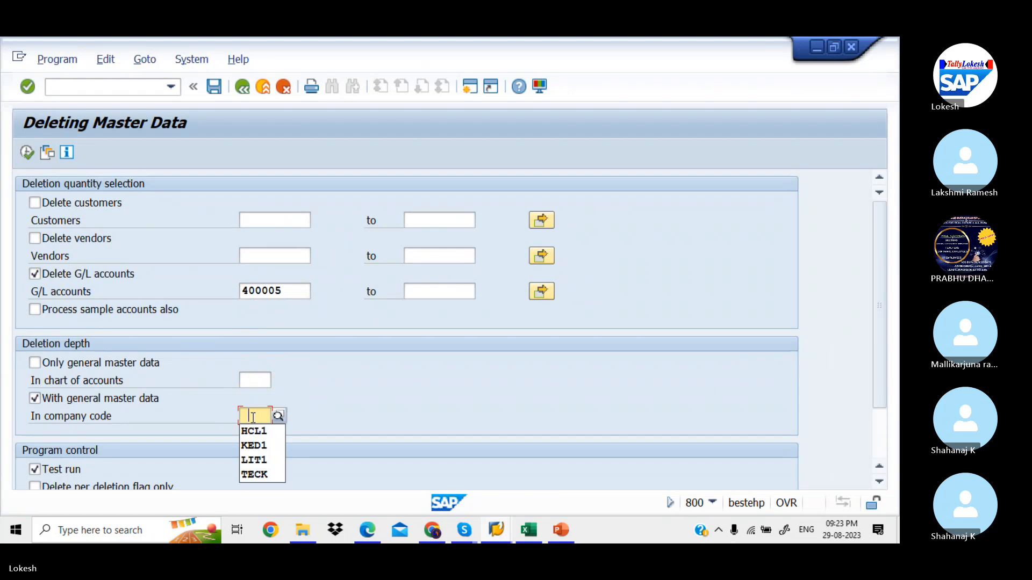
key(Down)
key(Return)
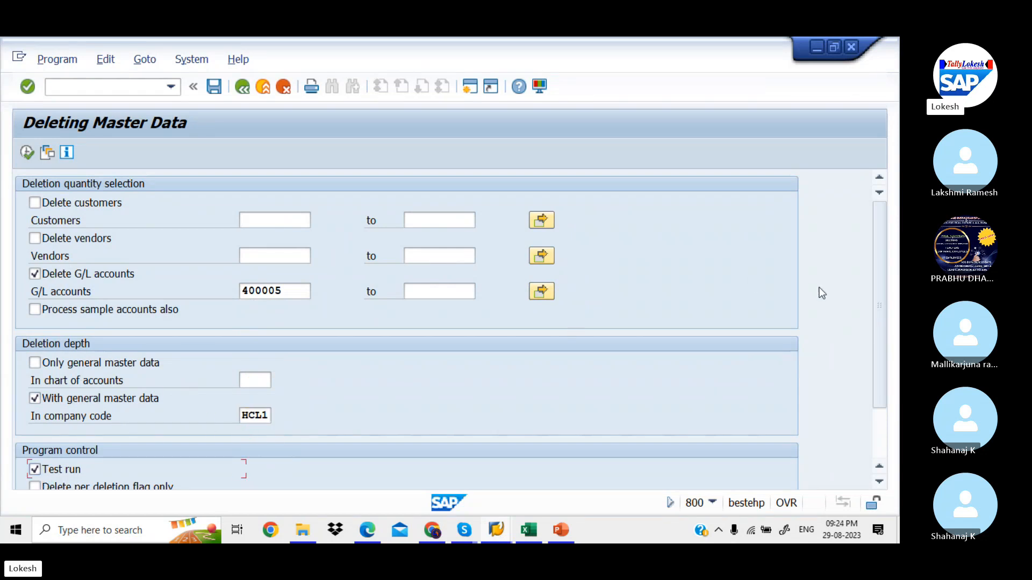
Untick Test run, execute and confirm the deletion, then go back to the selection screen
scroll(878, 288, down, 2)
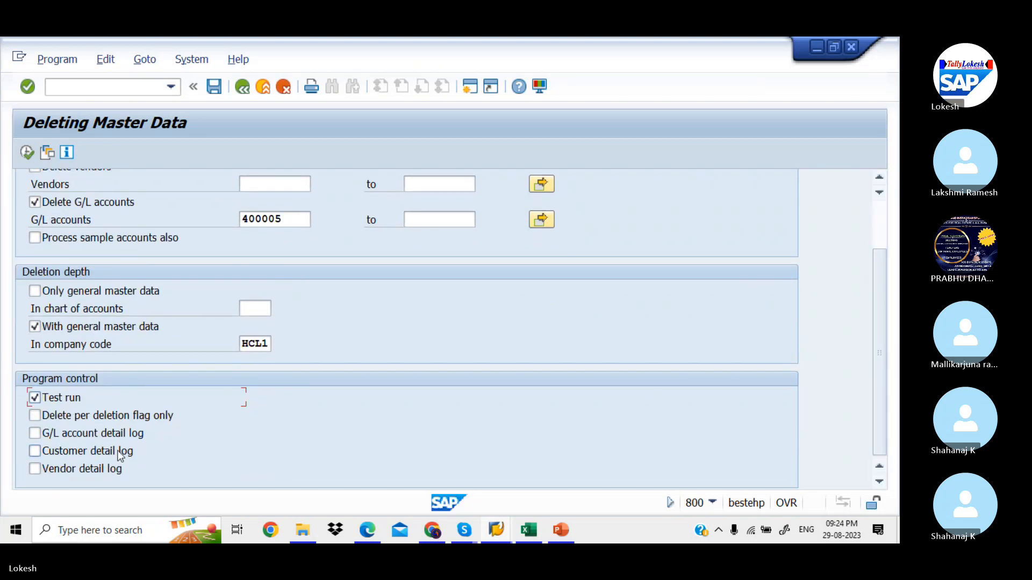
click(35, 399)
click(28, 152)
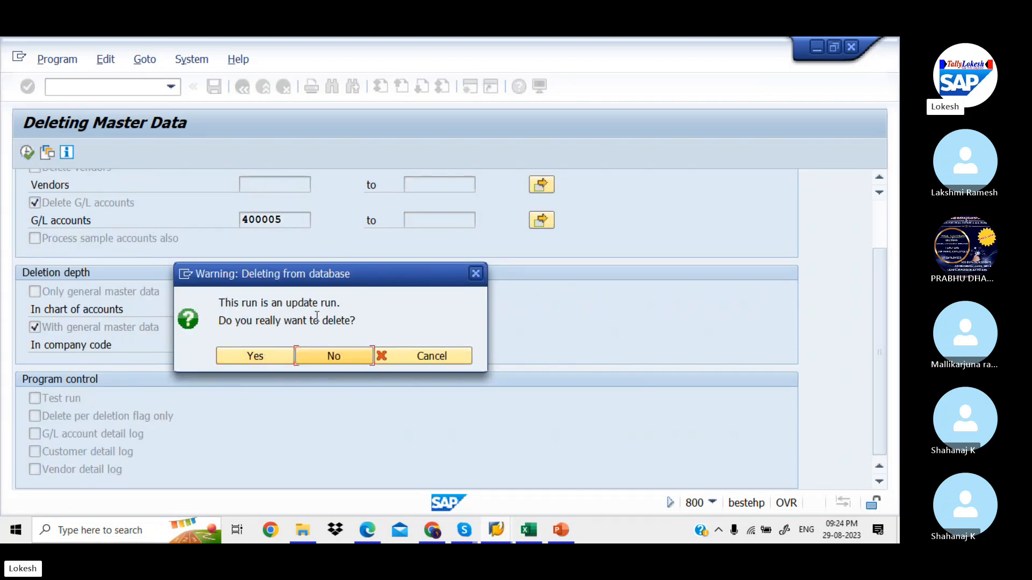
click(279, 360)
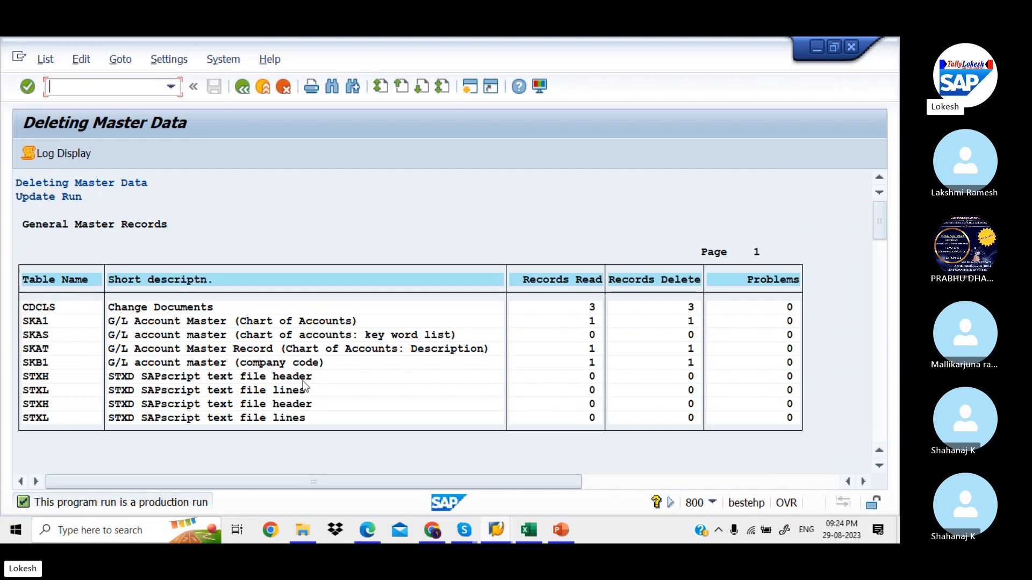
click(244, 92)
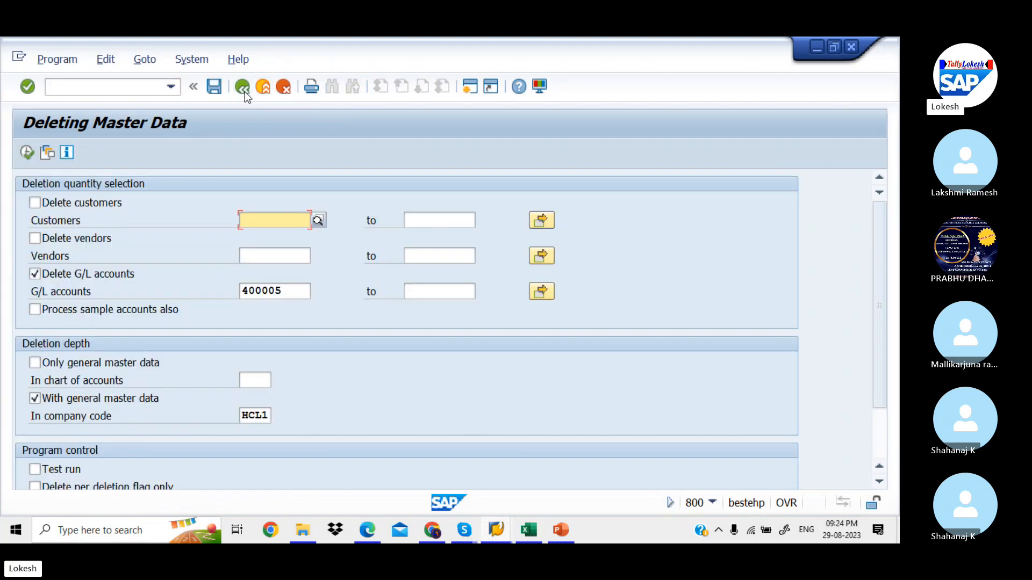
Reopen FS00 and check that Admin Expenses ends at 400004 Purchase A/c, then bring up PowerPoint
key(alt+Tab)
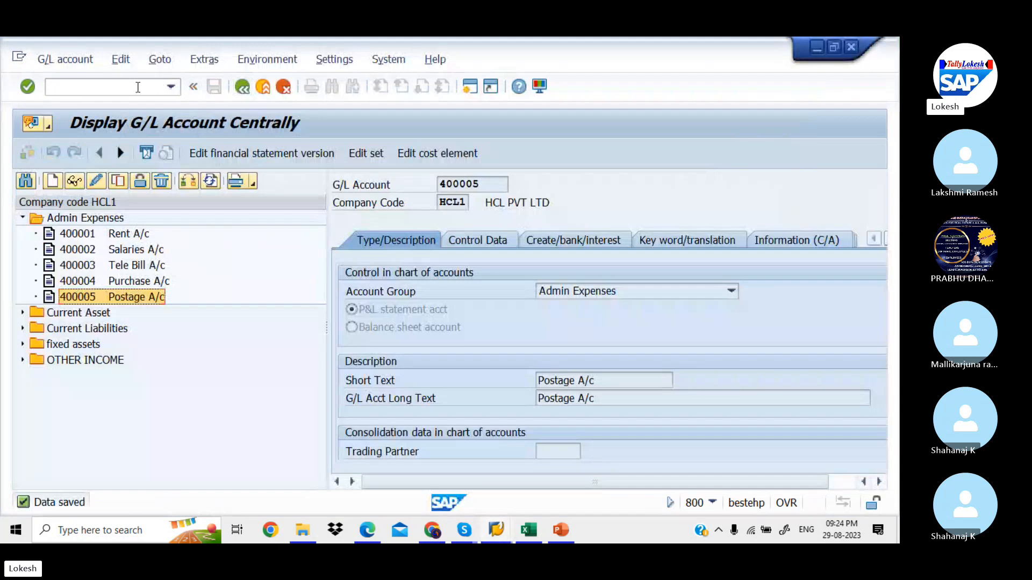
click(138, 87)
text(/N)
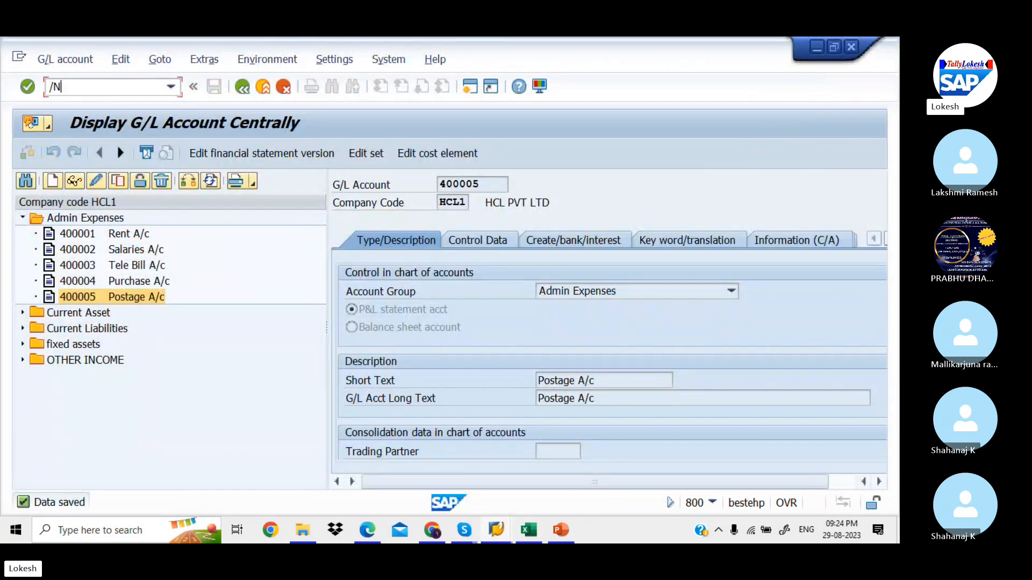
text(FS00)
key(Return)
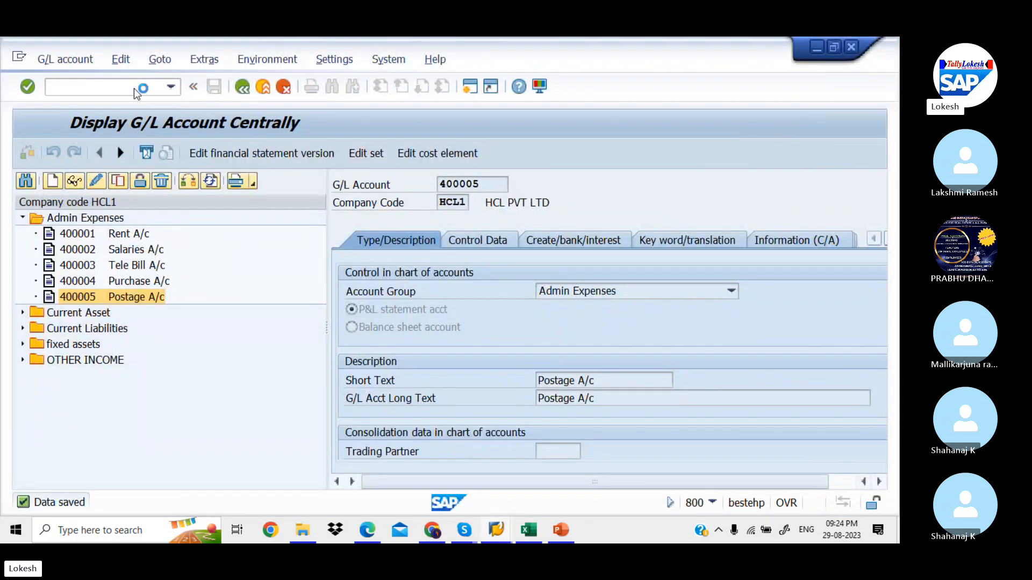
click(22, 217)
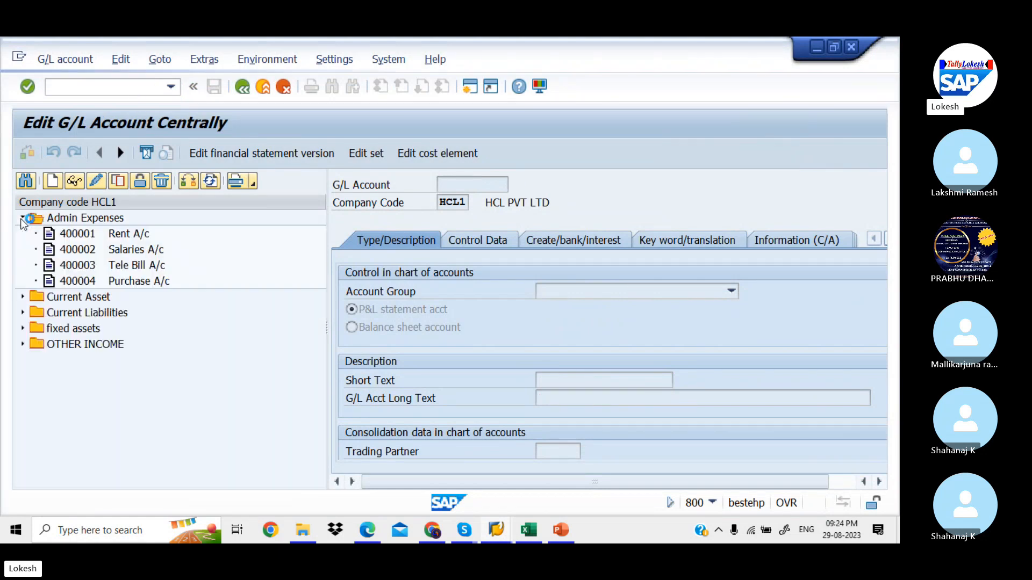
click(93, 283)
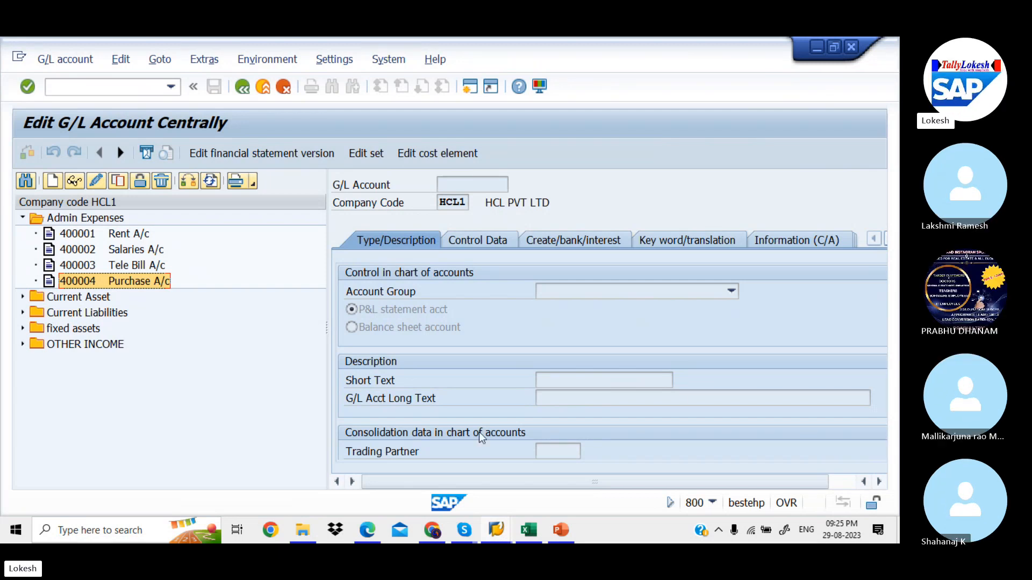
click(567, 532)
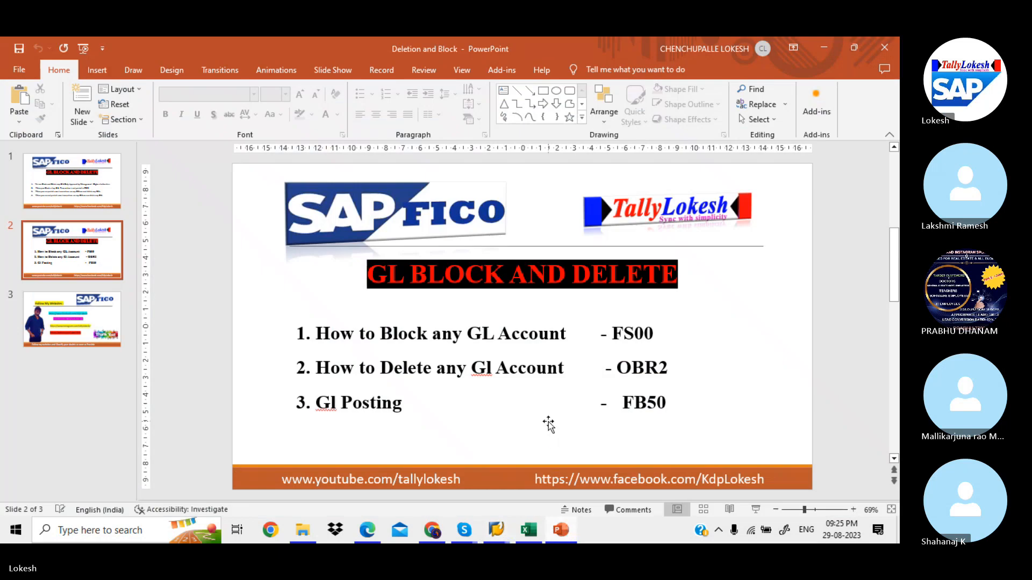
Show slide 1 with the G/L deletion rules, then bring the Skype call forward
click(90, 199)
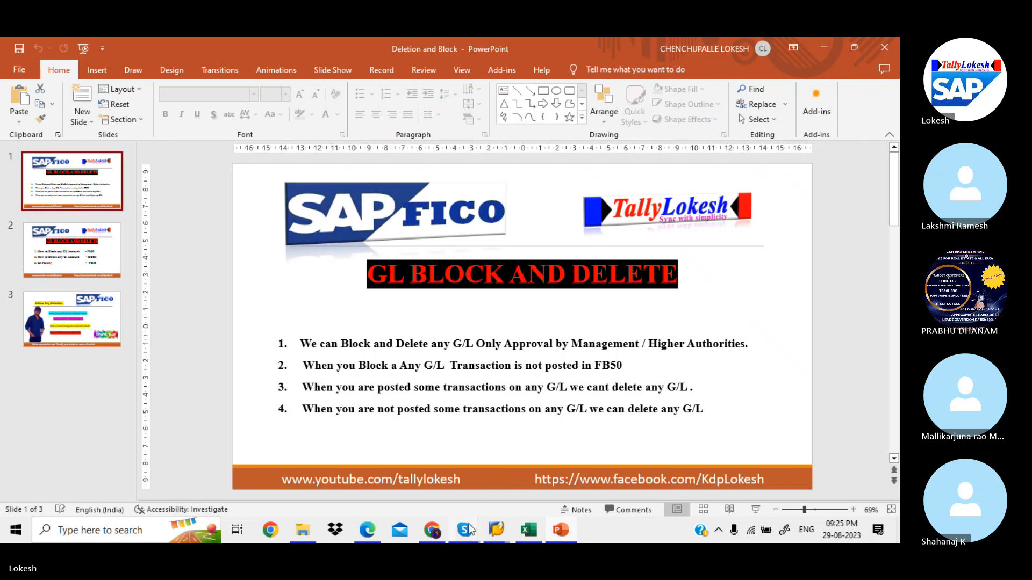
mouse_move(464, 530)
click(447, 478)
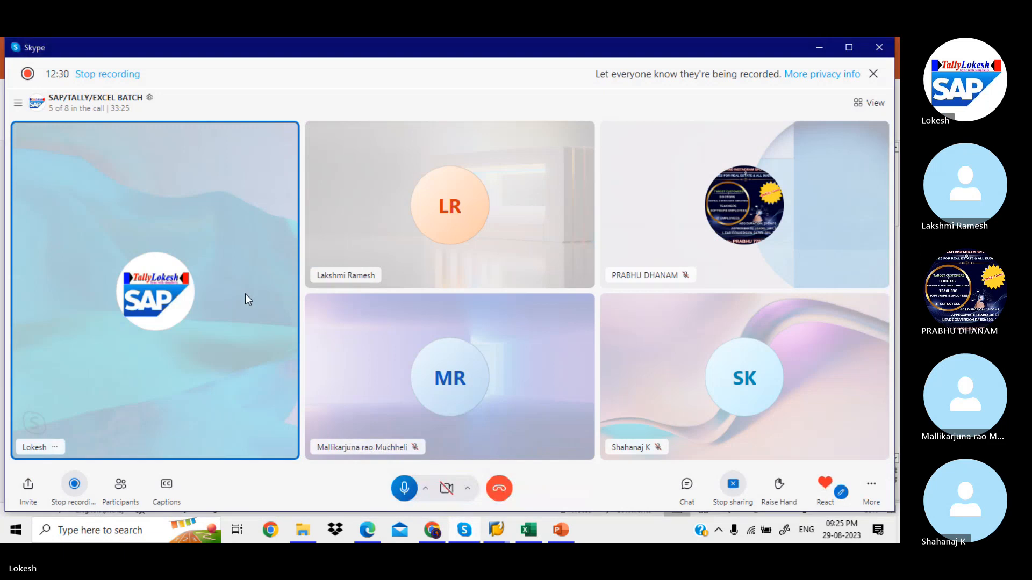